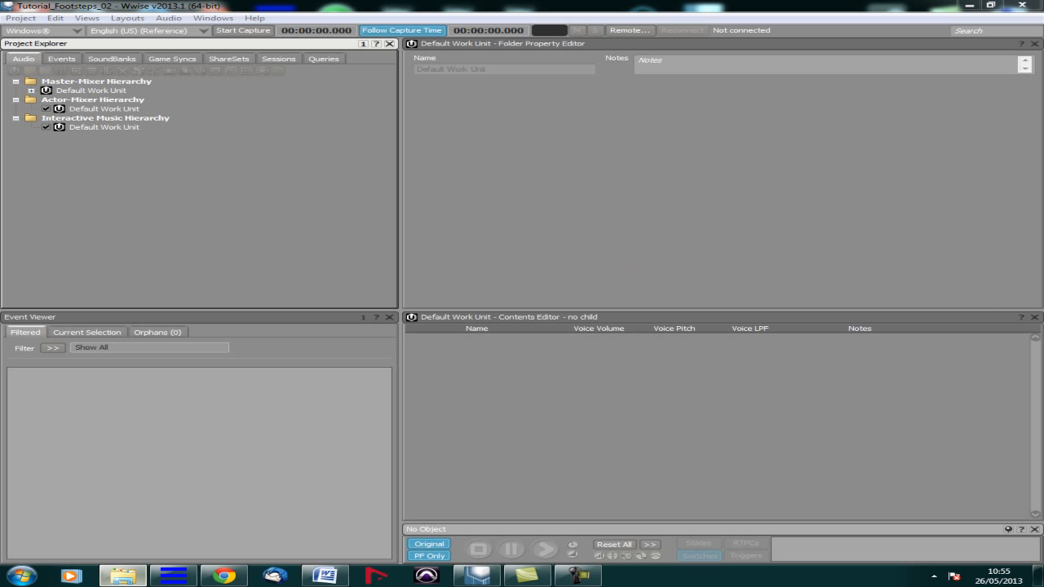
Import the 24 Bowman footstep WAV files as Sound SFX into the Actor-Mixer Hierarchy's Default Work Unit
drag(1043, 72, 512, 61)
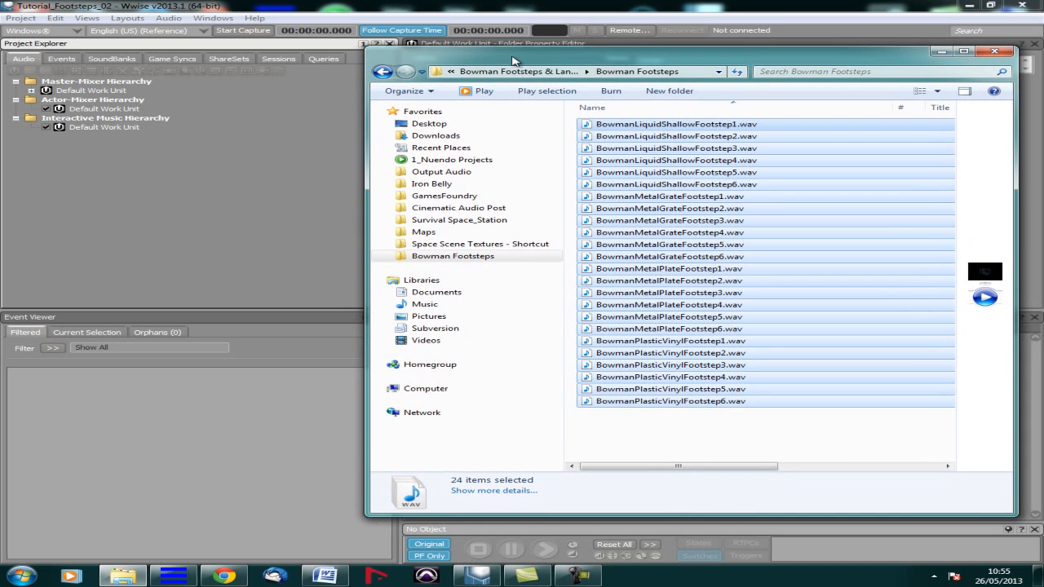
drag(619, 126, 117, 113)
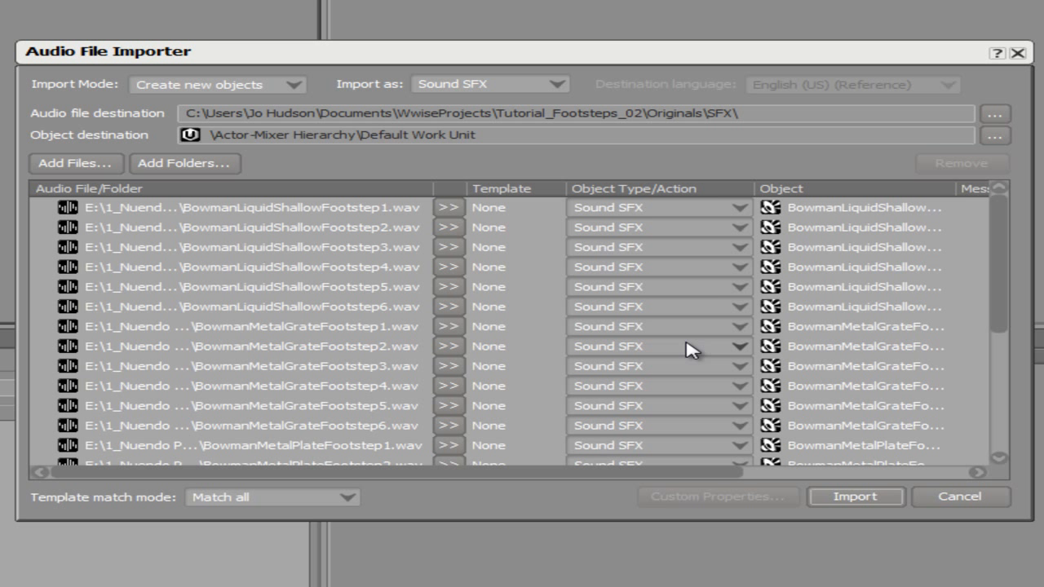
drag(698, 472, 946, 485)
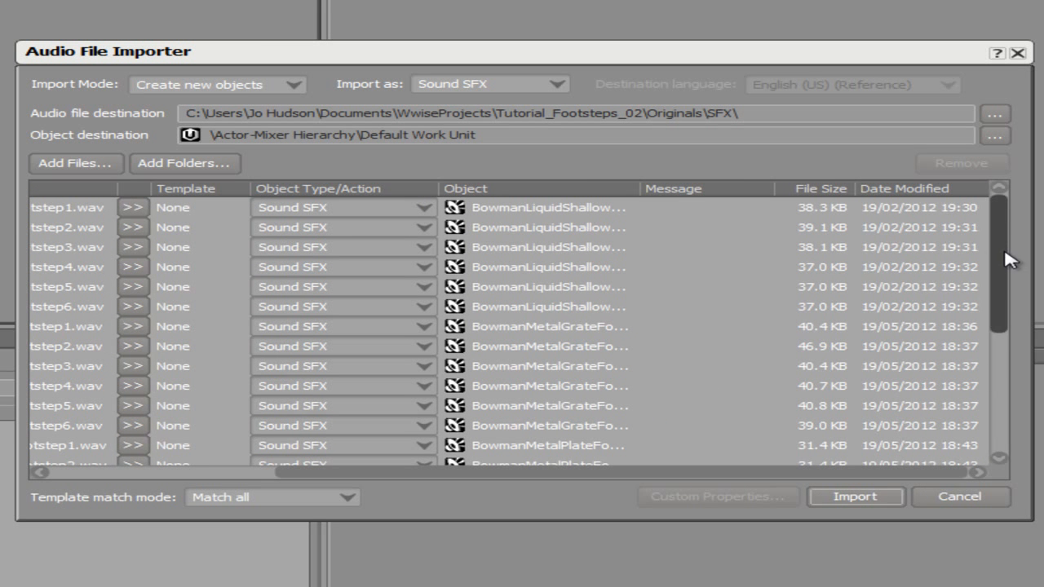
drag(1000, 231, 1023, 371)
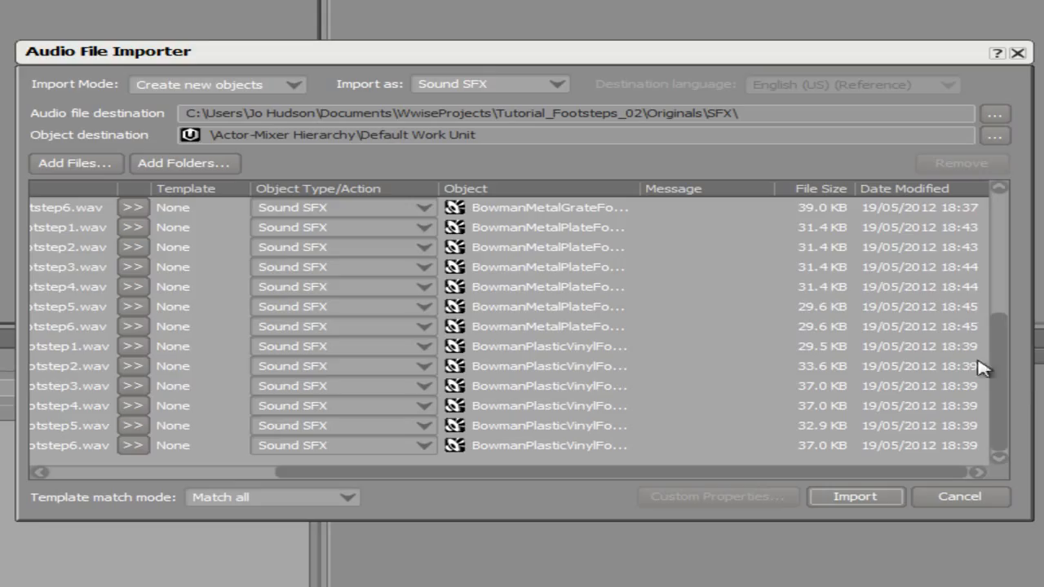
click(506, 86)
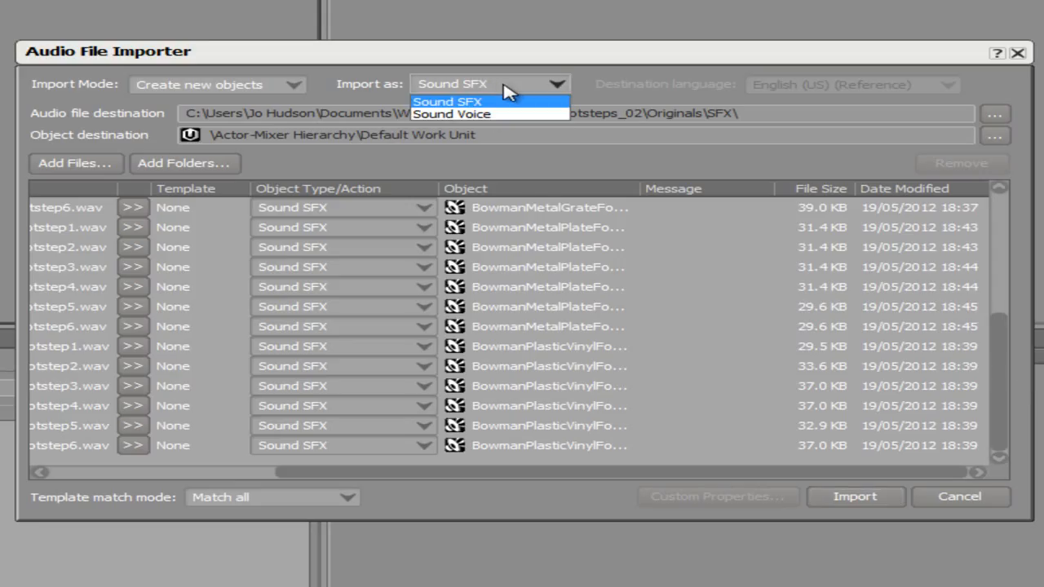
click(505, 88)
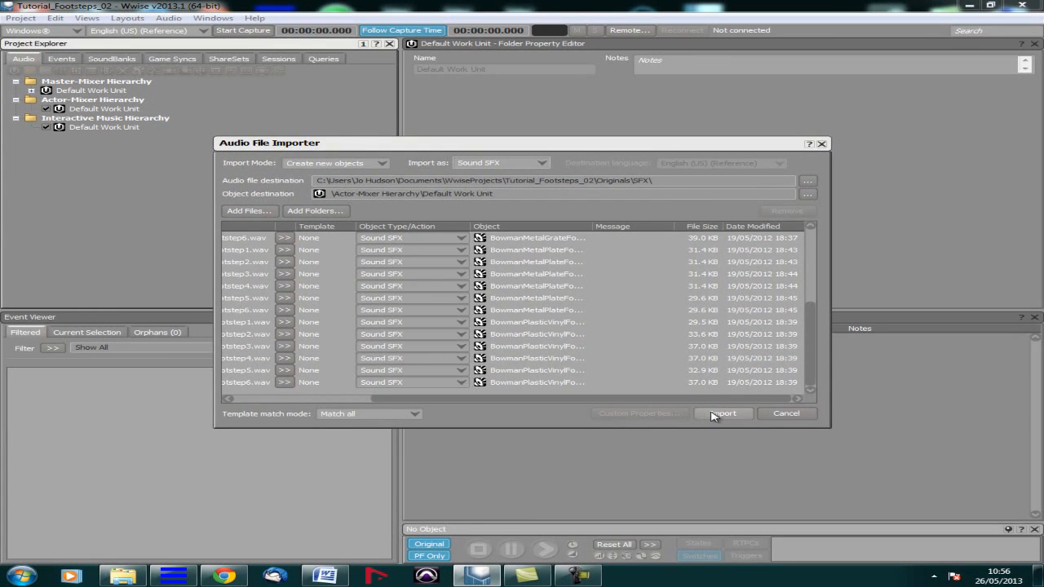
click(711, 416)
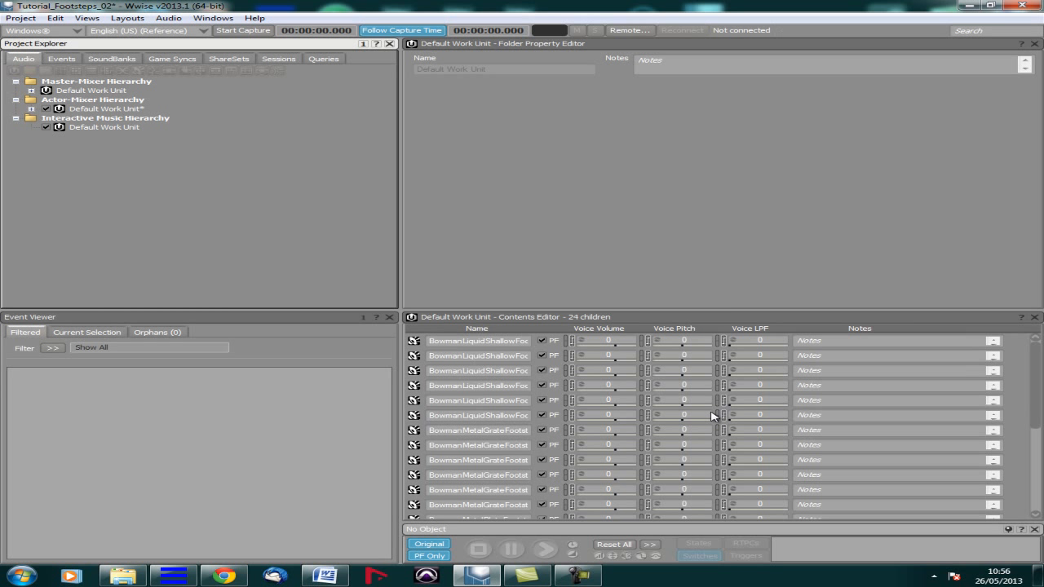
Convert all the imported Bowman footstep sounds in the Default Work Unit for the Windows platform
click(31, 109)
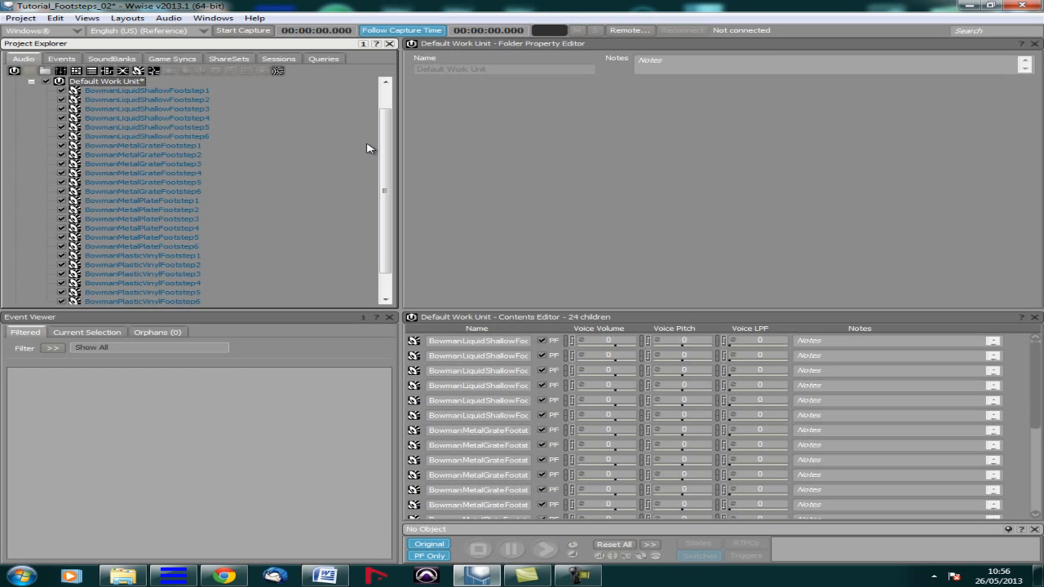
scroll(386, 167, down, 1)
mouse_move(387, 167)
mouse_down()
mouse_move(389, 135)
mouse_move(389, 177)
mouse_up()
click(206, 91)
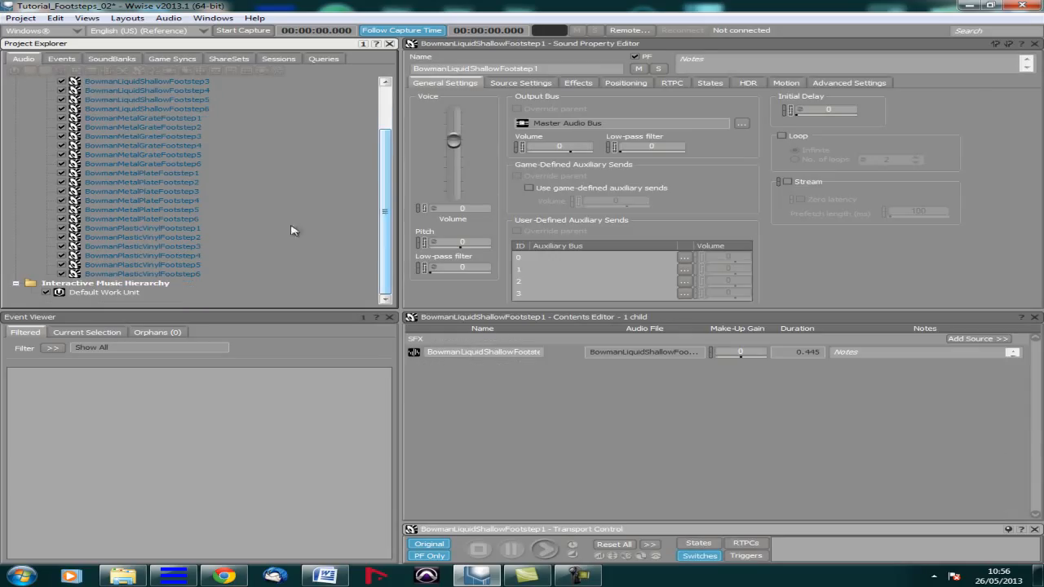
shift+click(162, 275)
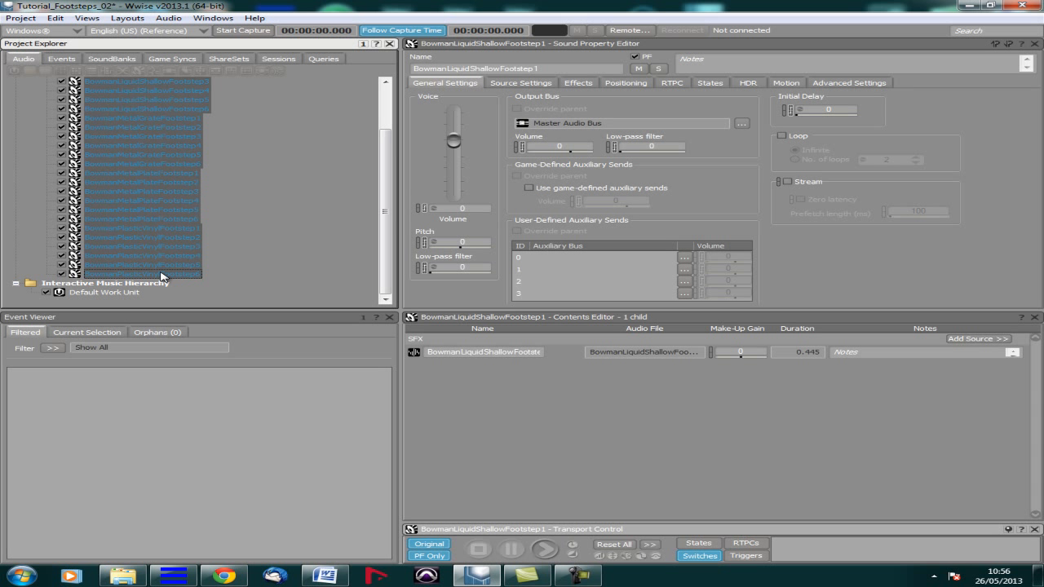
key(shift+c)
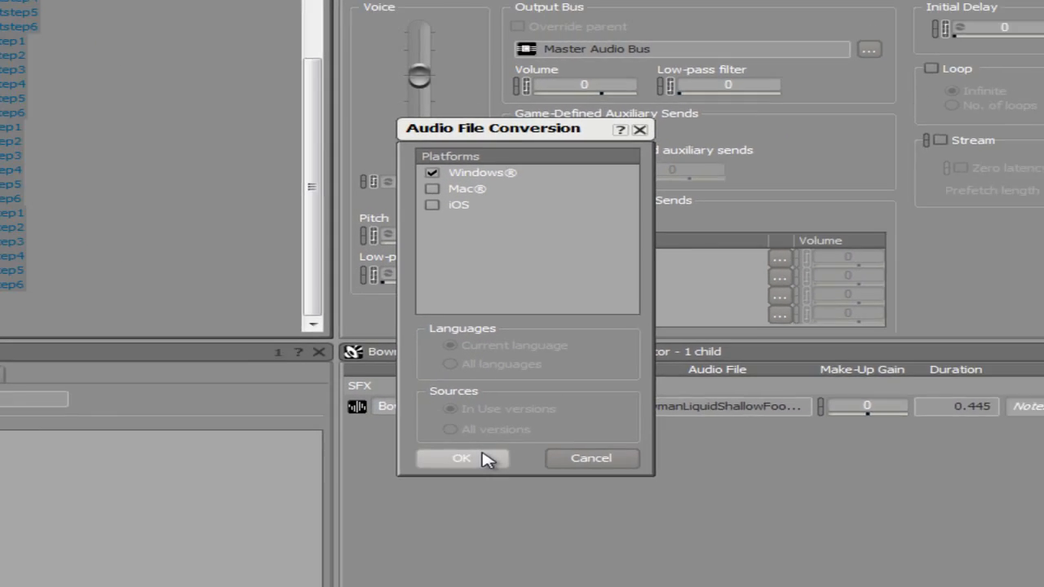
click(480, 503)
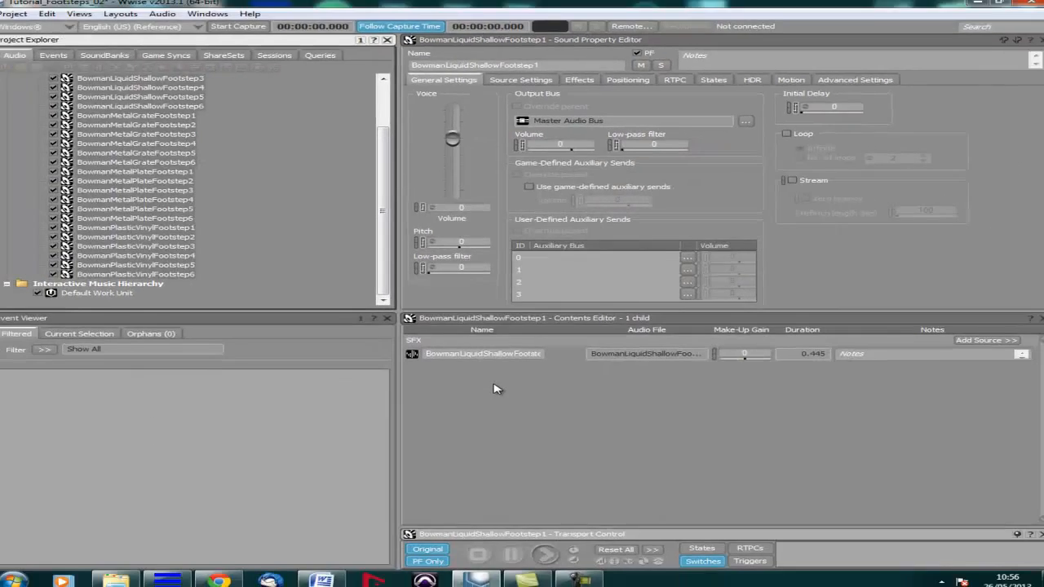
Group BowmanLiquidShallowFootstep1 to 6 under a new parent Random Container named FS_Liquid
drag(387, 287, 354, 226)
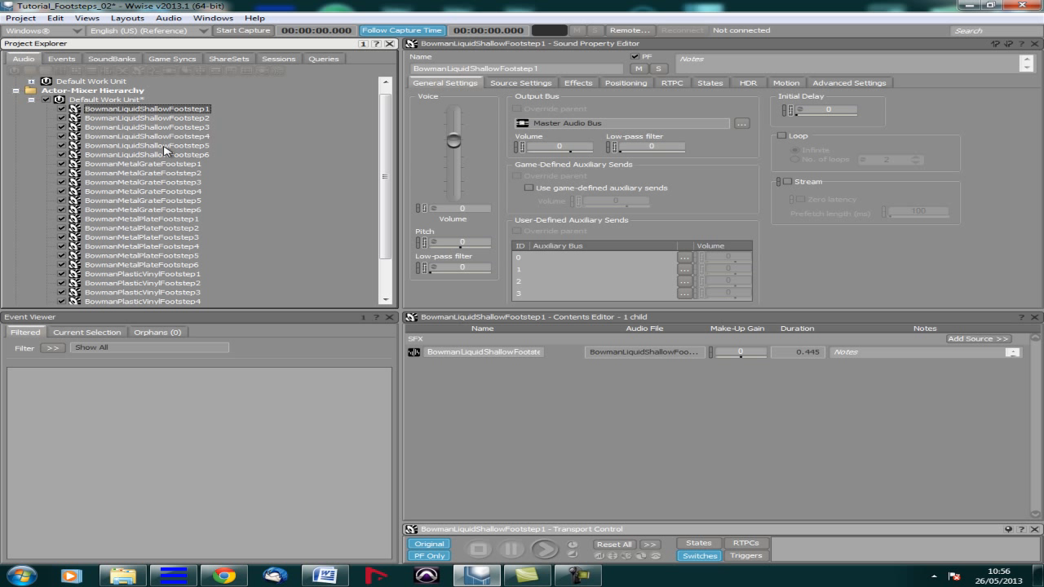
shift+click(161, 155)
right_click(162, 155)
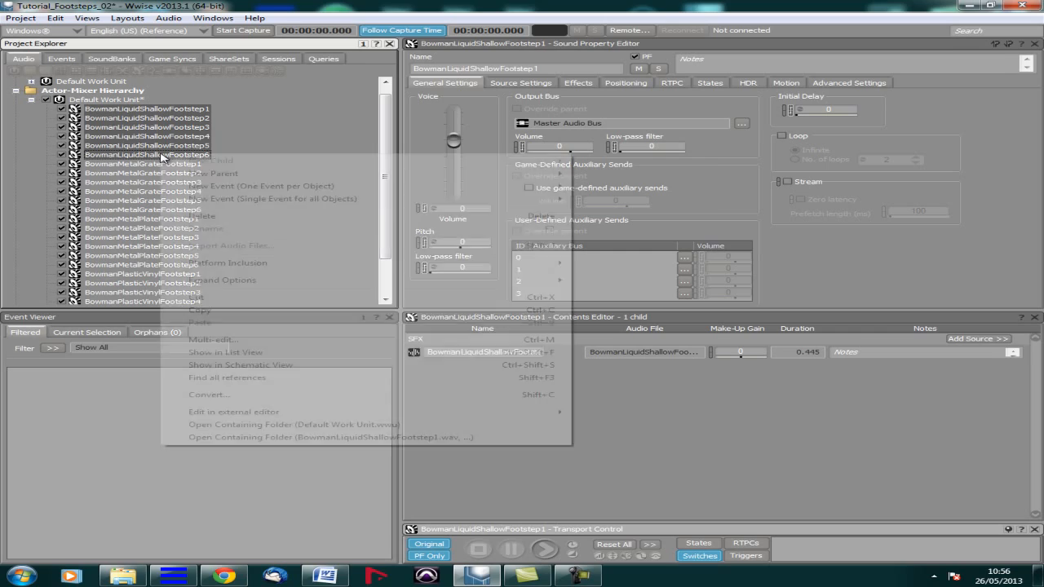
mouse_move(239, 174)
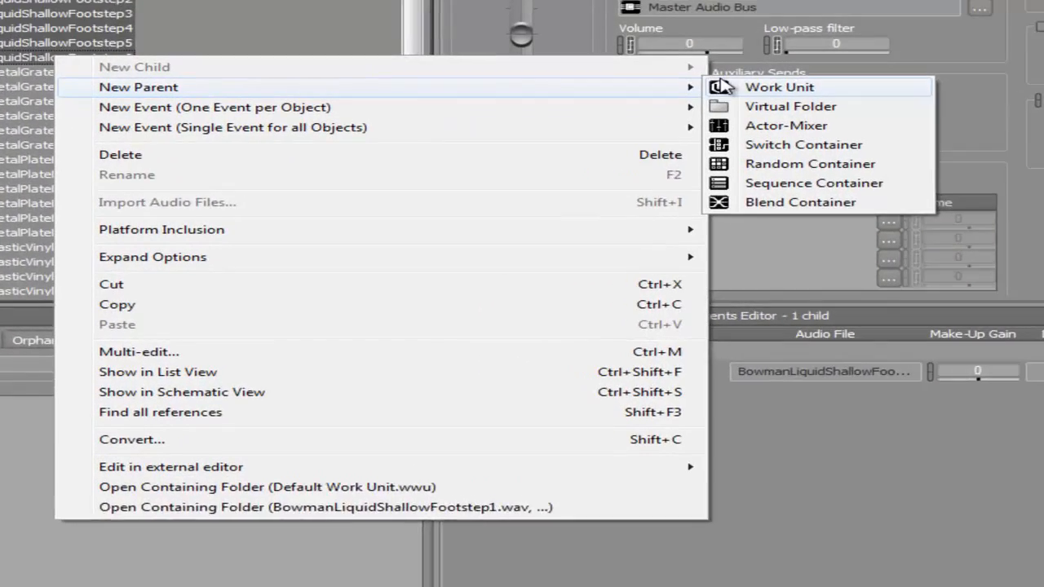
click(781, 167)
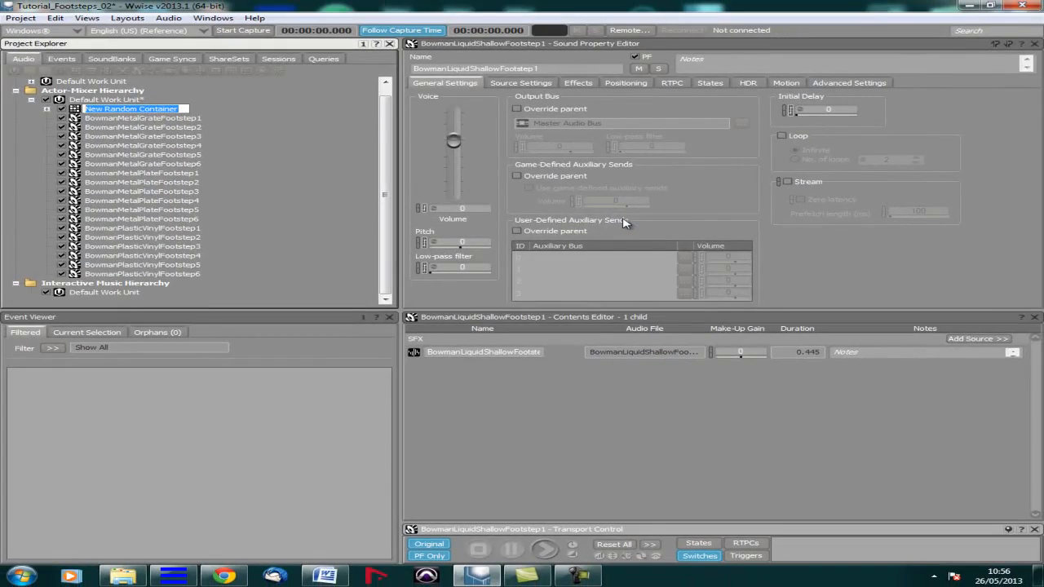
text(FS_L)
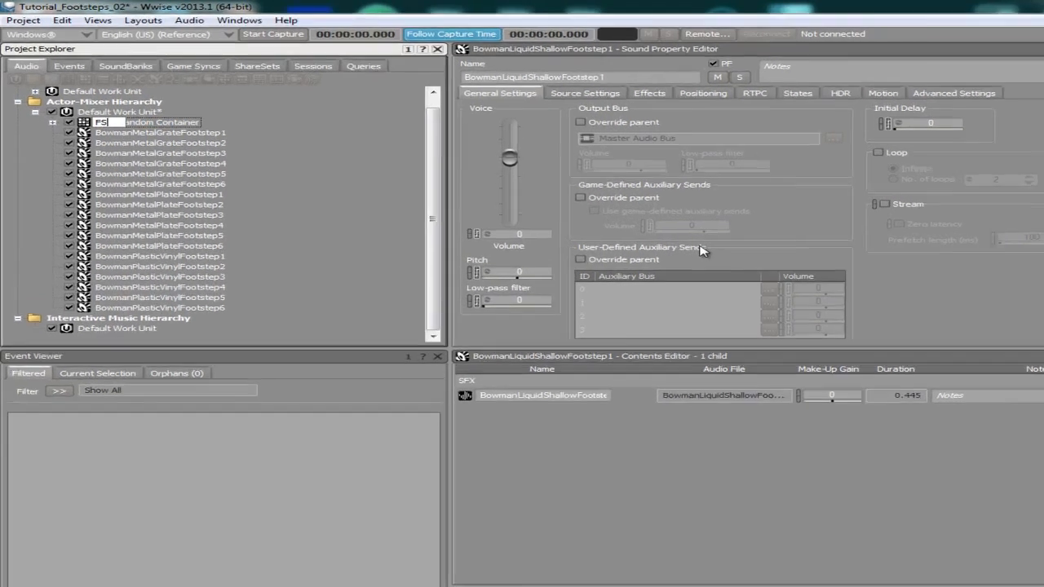
text(iquid)
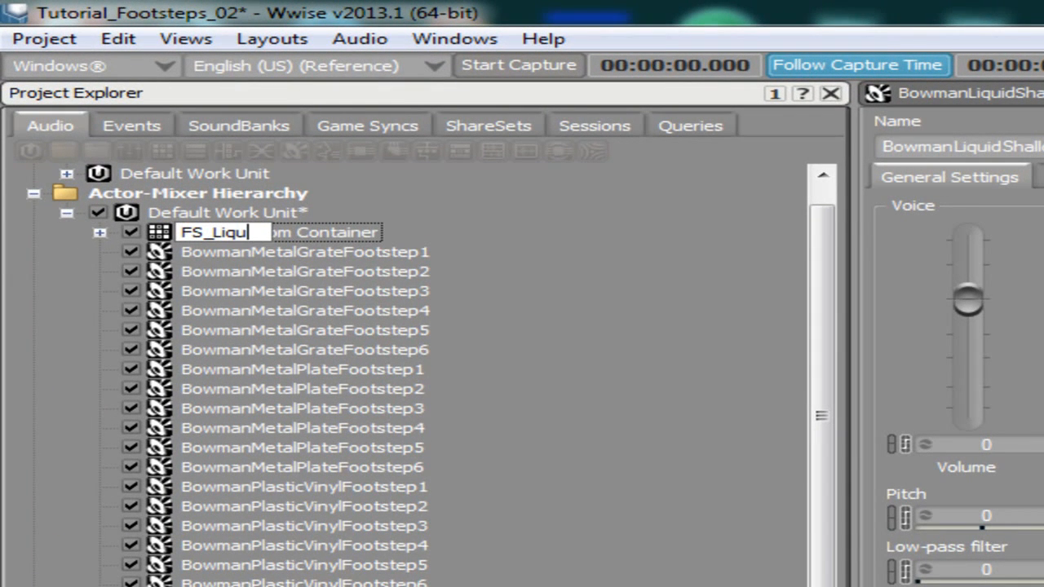
key(Return)
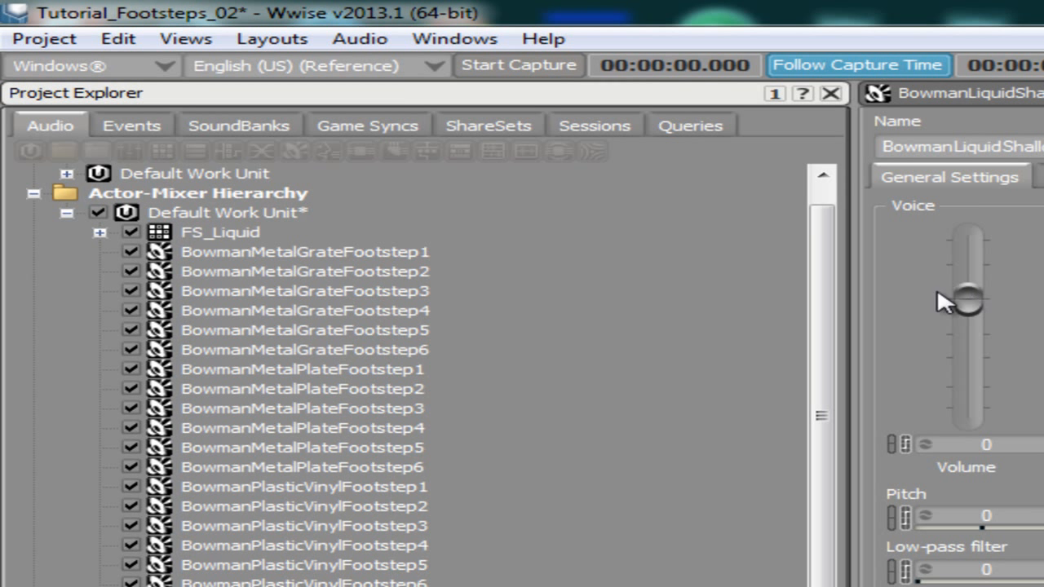
Group BowmanMetalGrateFootstep1 to 6 under a new parent Random Container named FS_MetalGrate
click(410, 253)
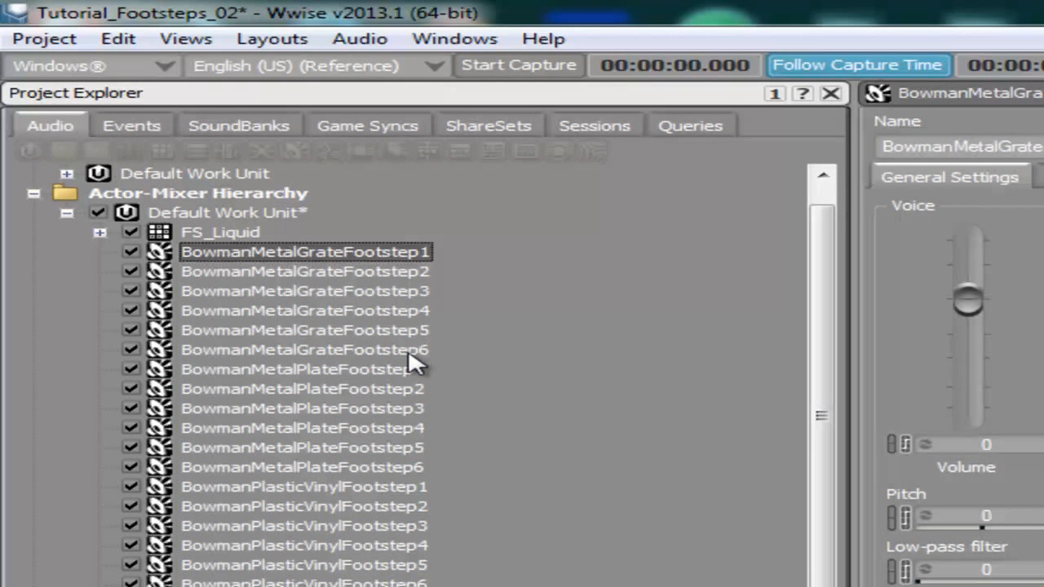
shift+click(402, 351)
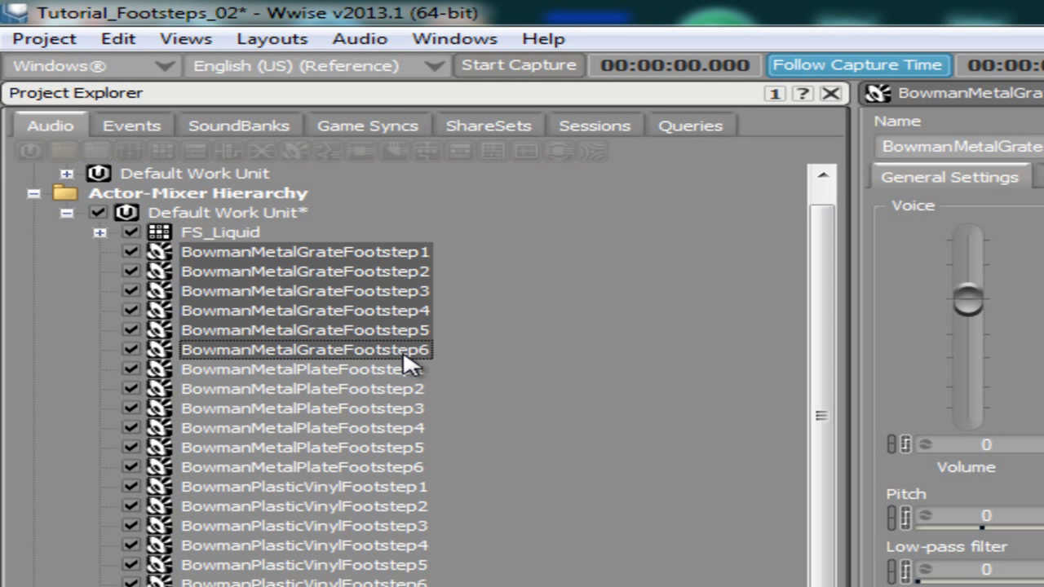
right_click(405, 363)
mouse_move(746, 401)
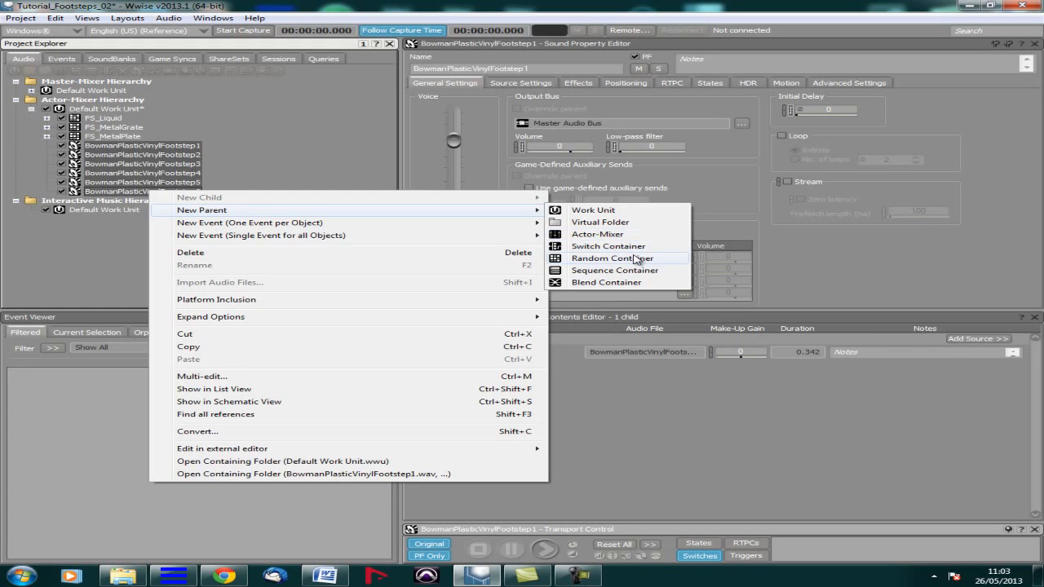
Group BowmanPlasticVinylFootstep1 to 6 under a new parent Random Container named FS_Plastic
click(862, 155)
text(FS_M)
key(BackSpace)
text(Plat)
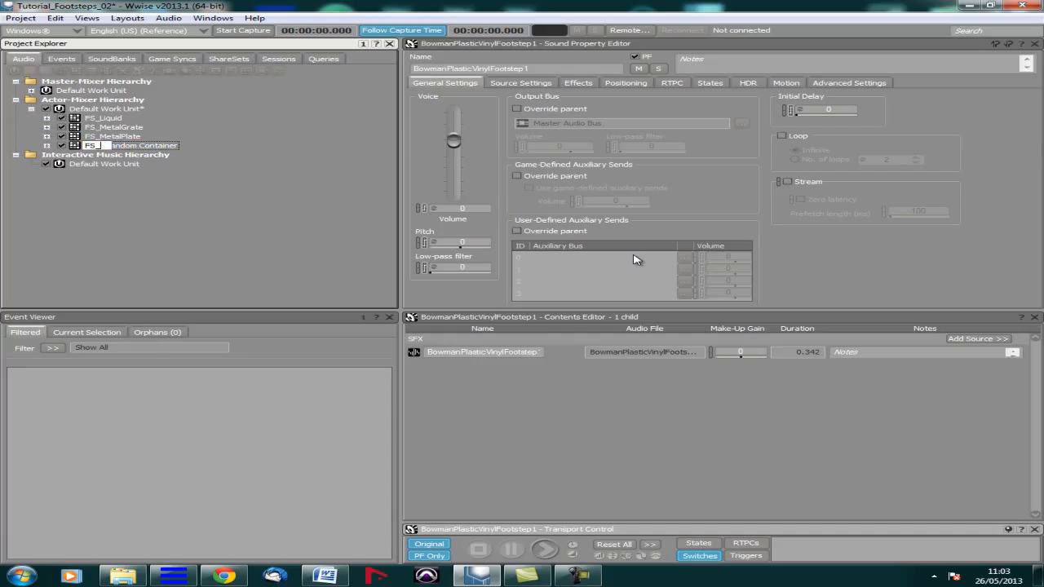
text(tic)
key(Return)
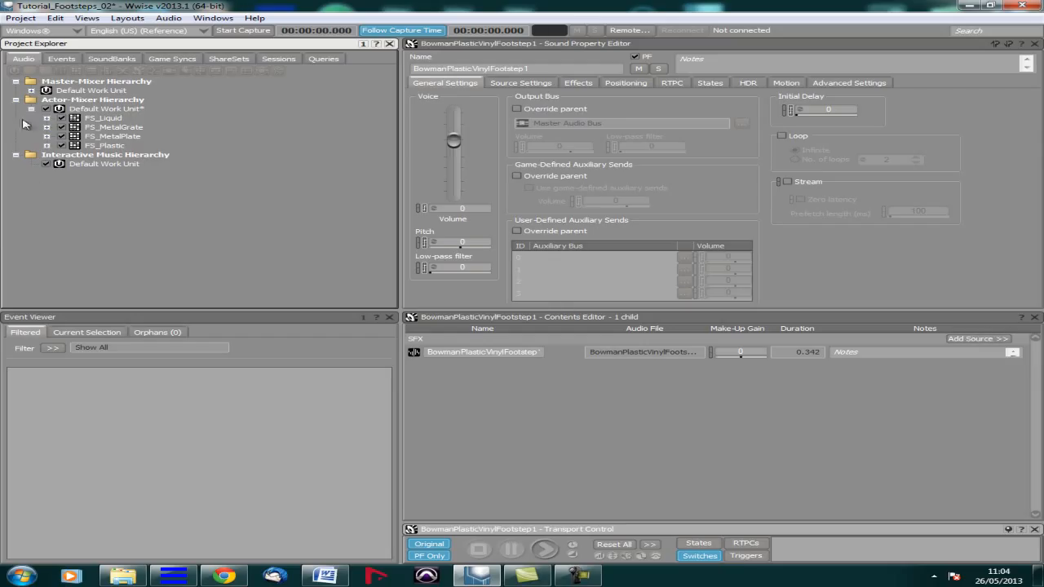
Audition the FS_Liquid, FS_MetalGrate, FS_MetalPlate and FS_Plastic containers in turn to compare their loudness
click(118, 119)
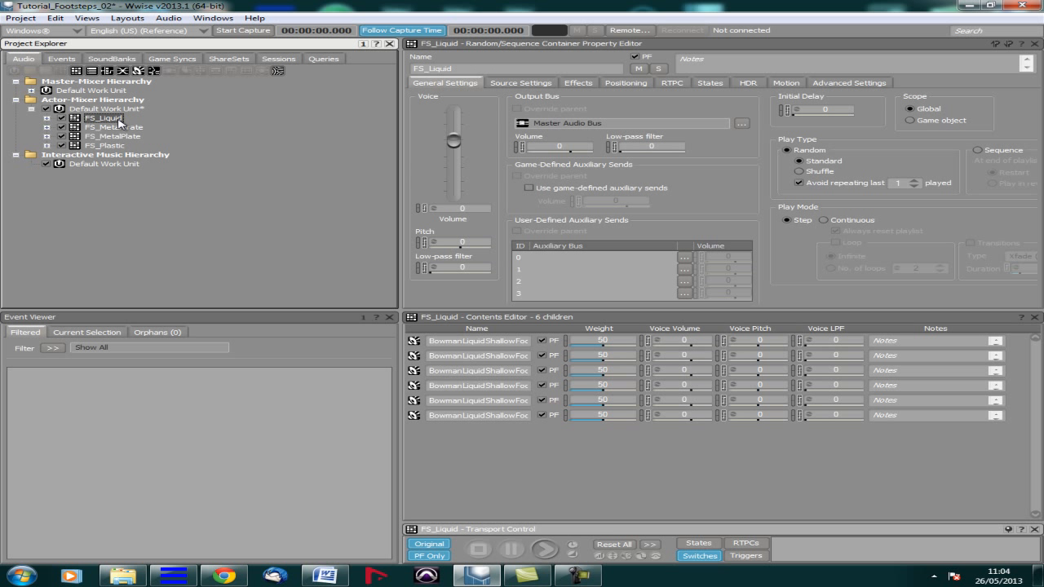
click(116, 128)
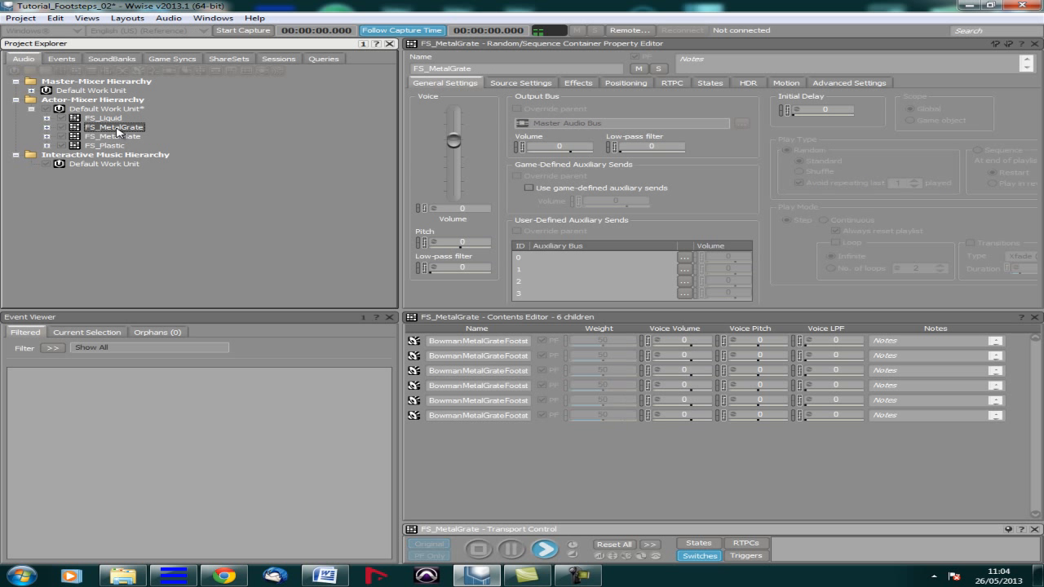
click(118, 137)
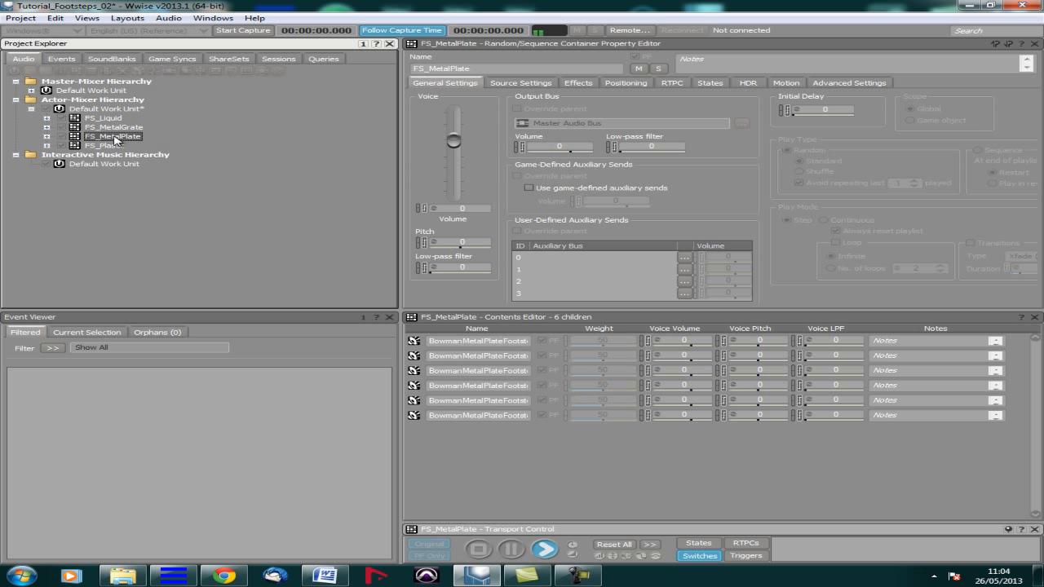
click(113, 147)
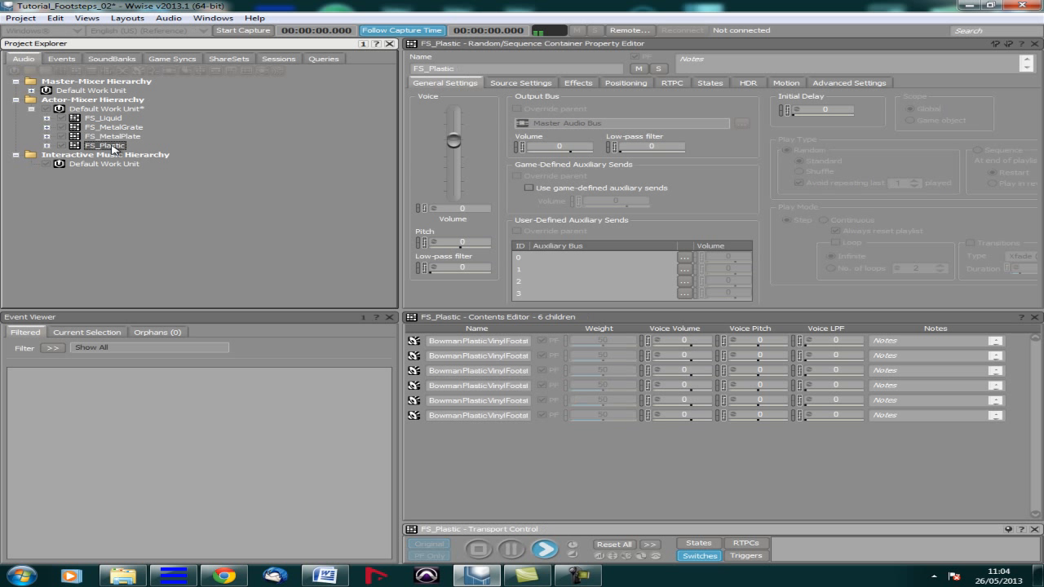
click(113, 121)
click(112, 127)
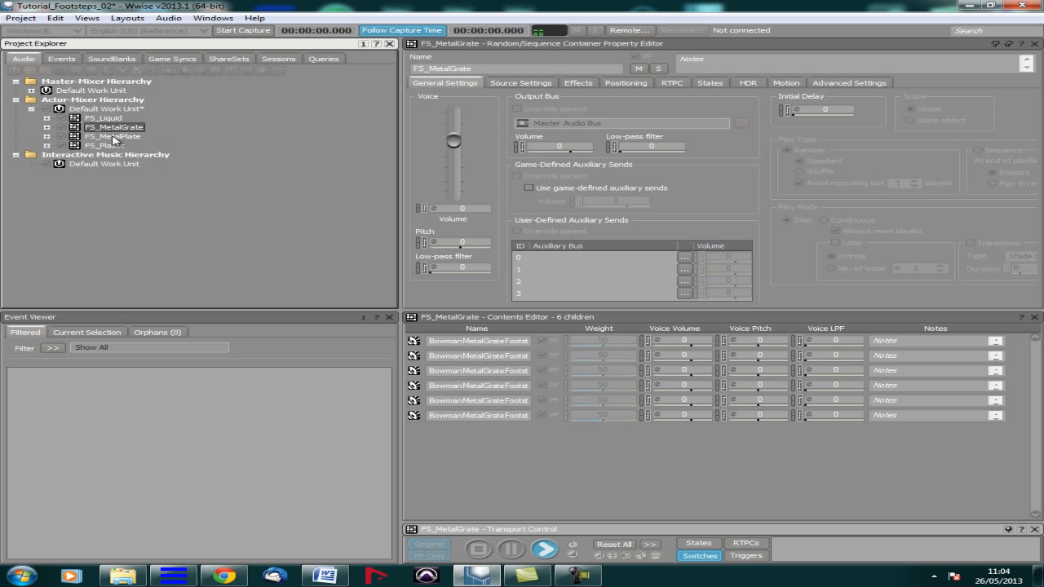
click(113, 137)
click(113, 147)
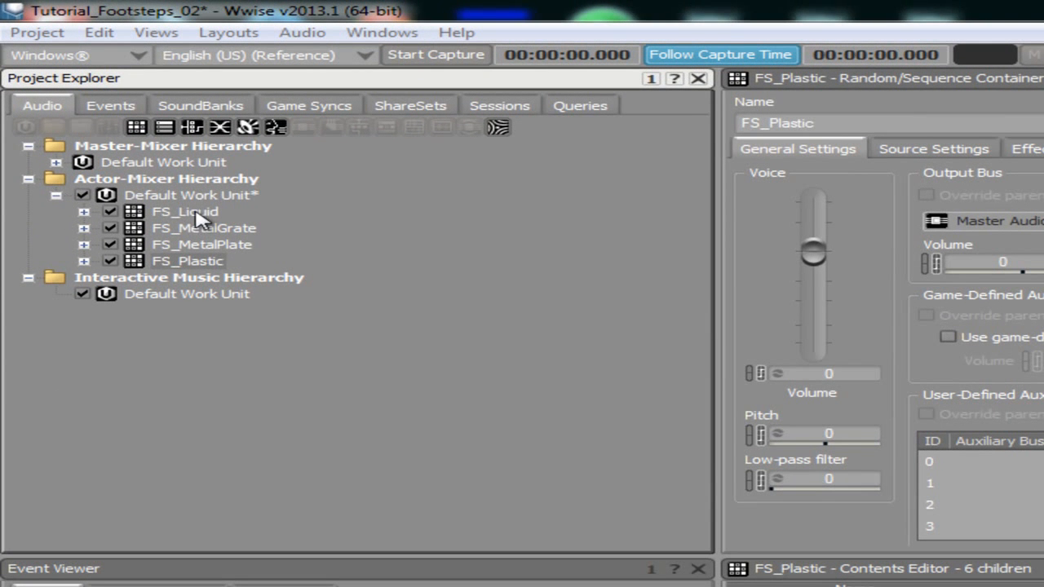
Set the voice volume of the FS_Liquid container to -3
click(100, 118)
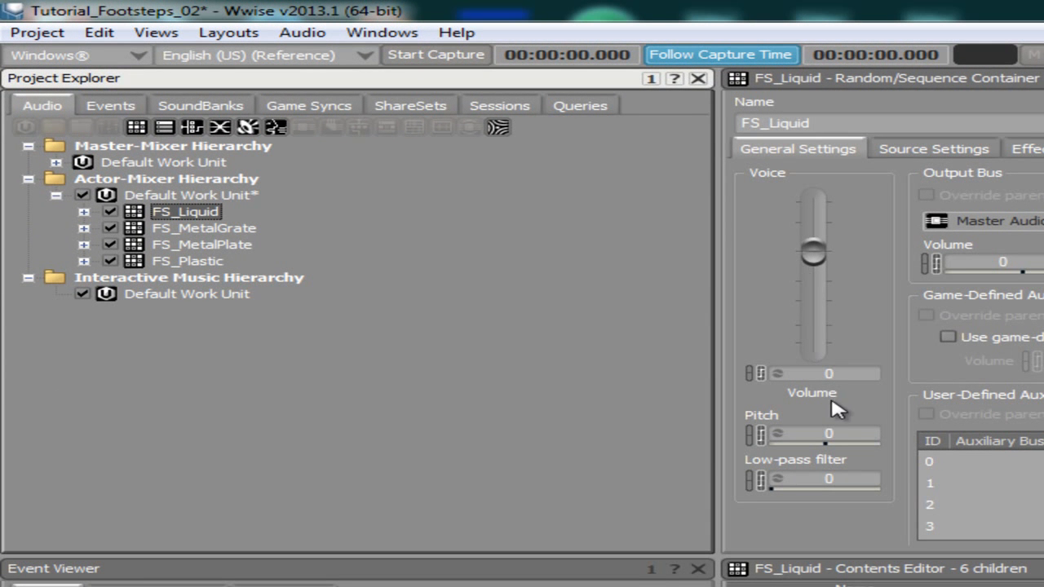
click(855, 375)
text(-3)
key(Return)
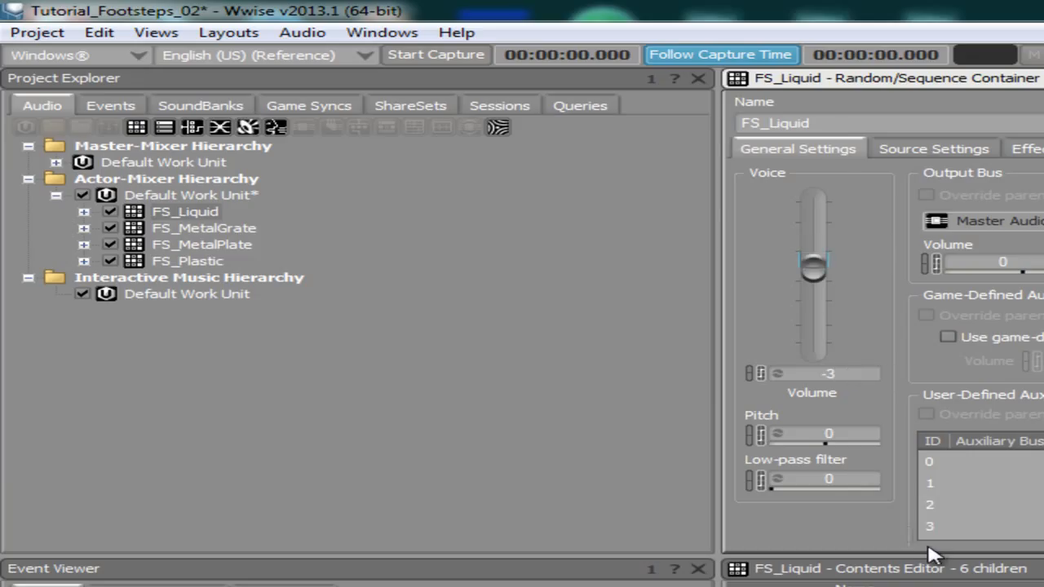
Set the voice volume of the FS_MetalPlate container to 3 and that of the FS_Plastic container to 4
click(250, 229)
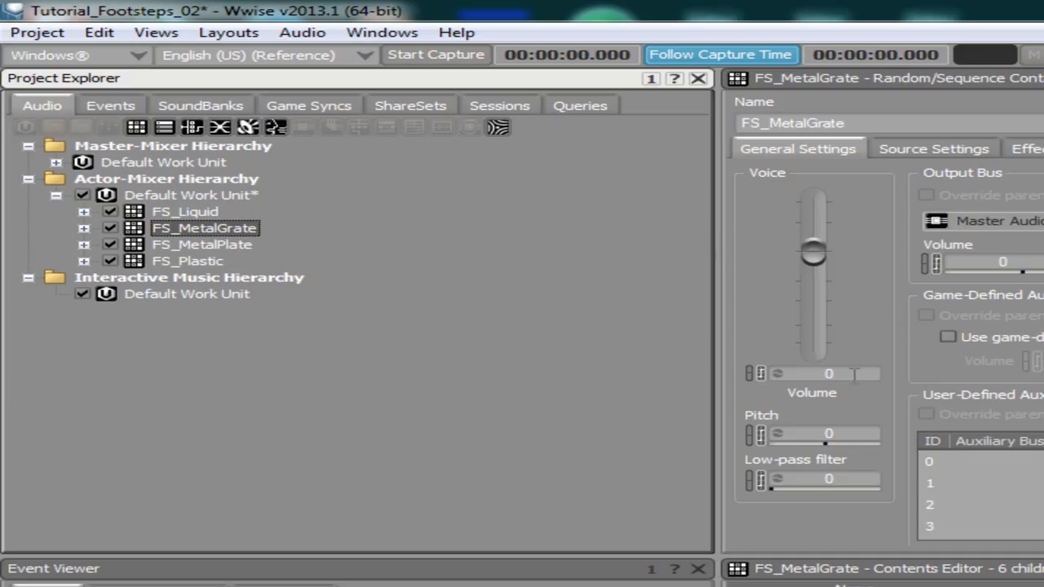
click(240, 244)
key(F2)
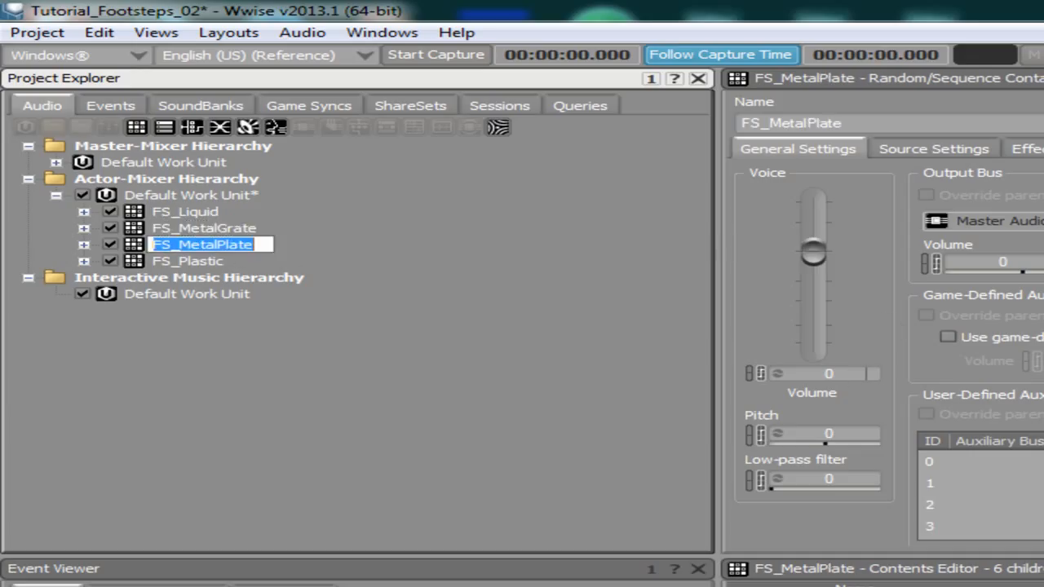
click(866, 374)
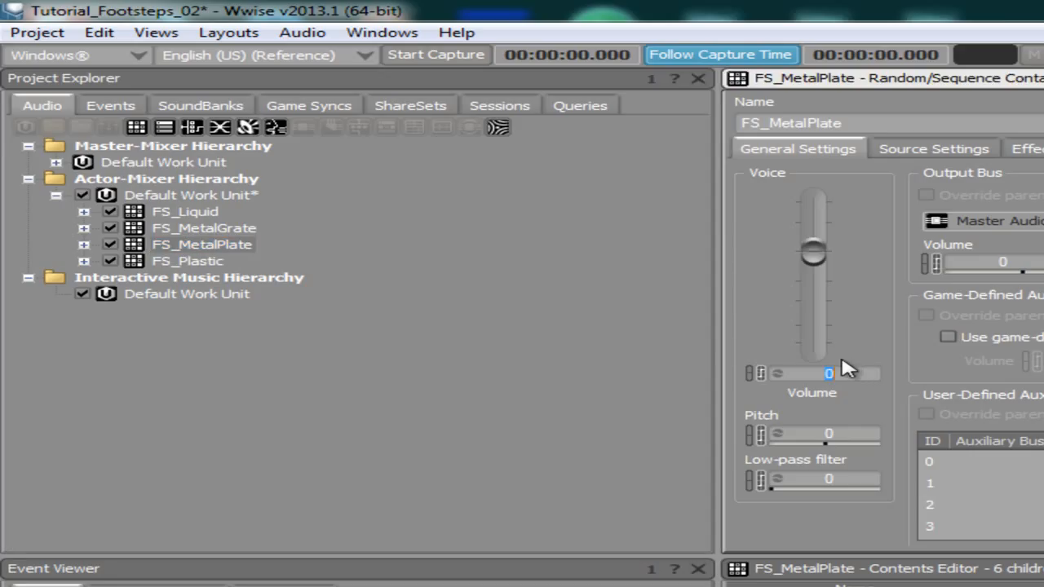
text(3)
key(Return)
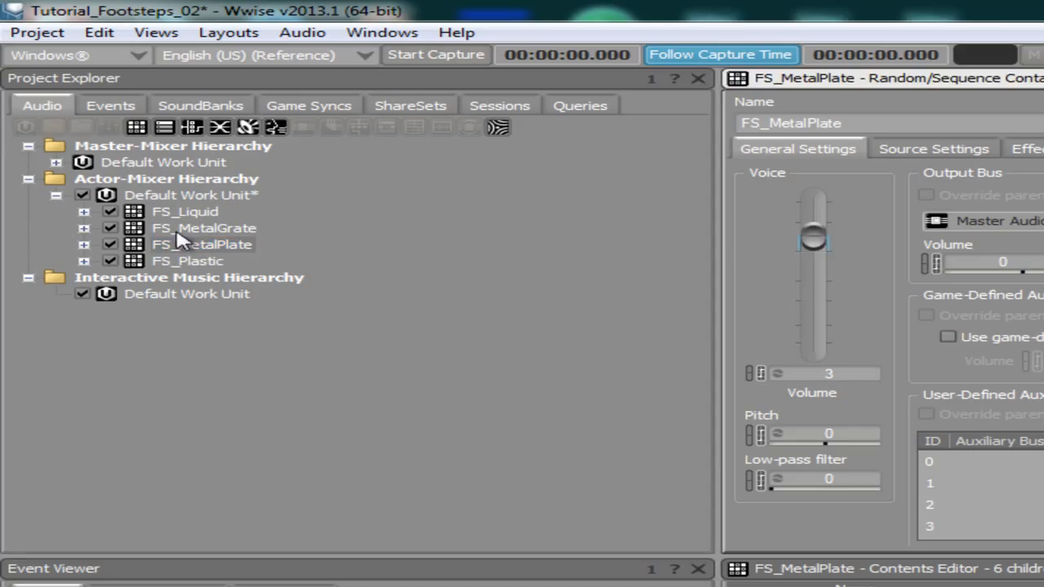
click(202, 262)
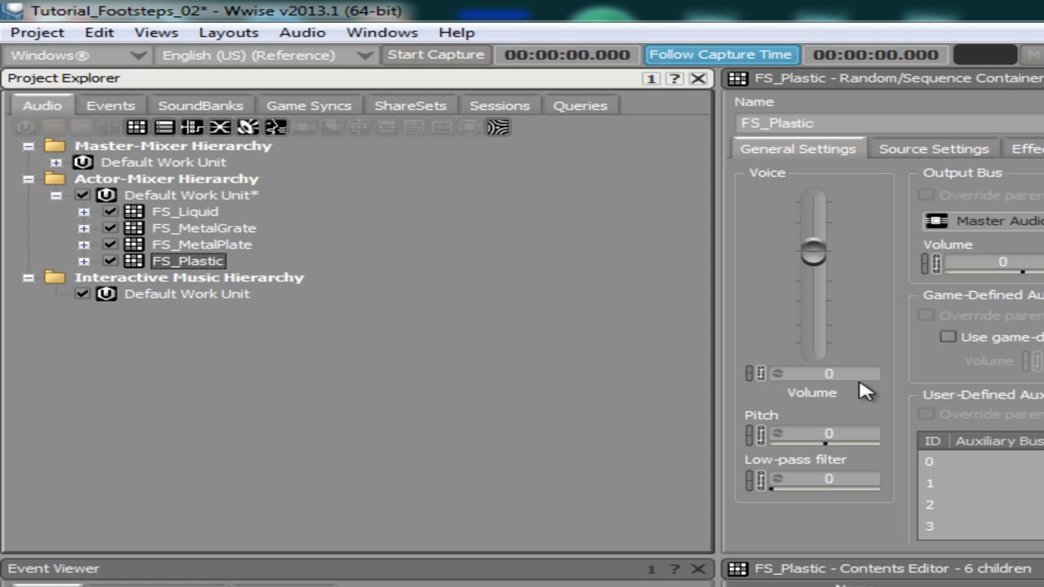
click(851, 373)
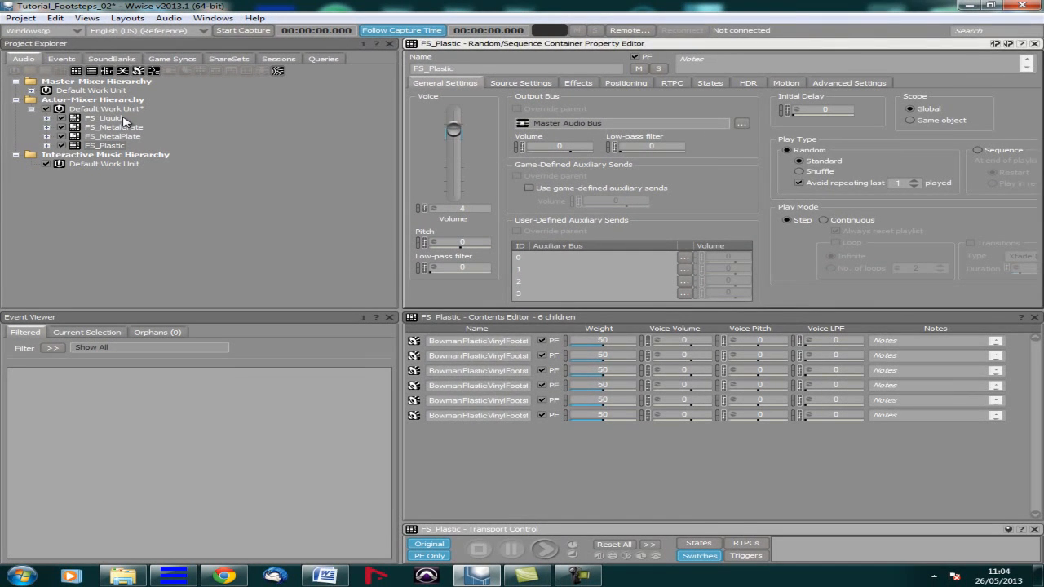
Audition the FS_Liquid, FS_MetalGrate, FS_MetalPlate and FS_Plastic containers again to compare their adjusted loudness
click(195, 212)
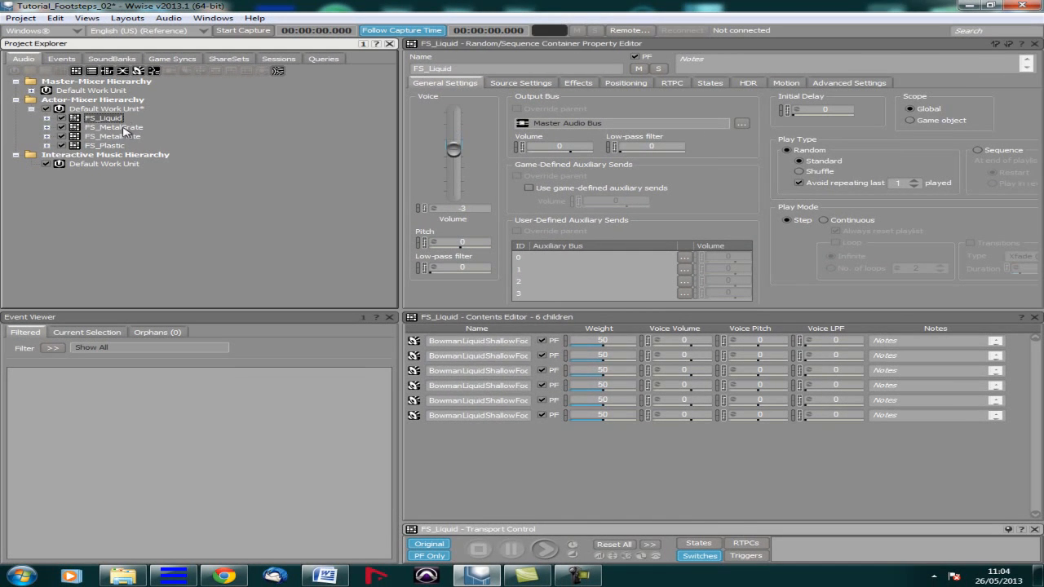
click(122, 128)
click(121, 136)
click(119, 146)
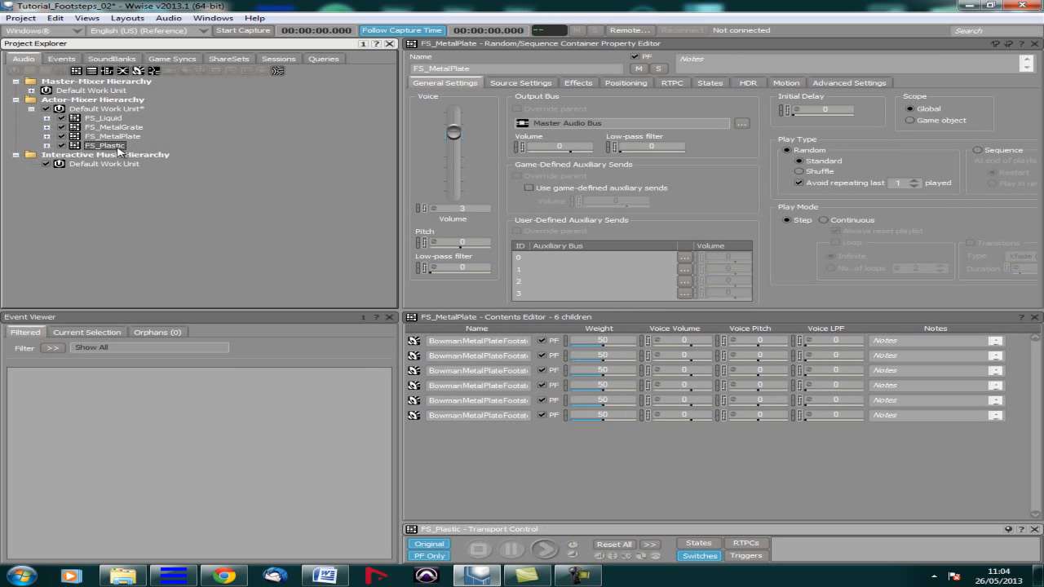
key(Up)
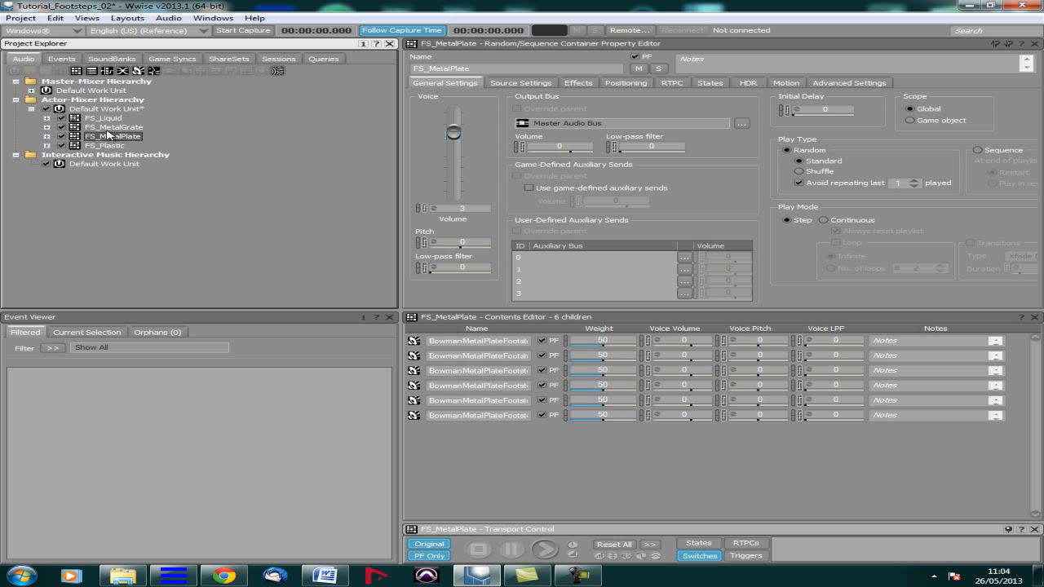
key(Up)
key(Up)
key(Down)
key(Down)
key(Down)
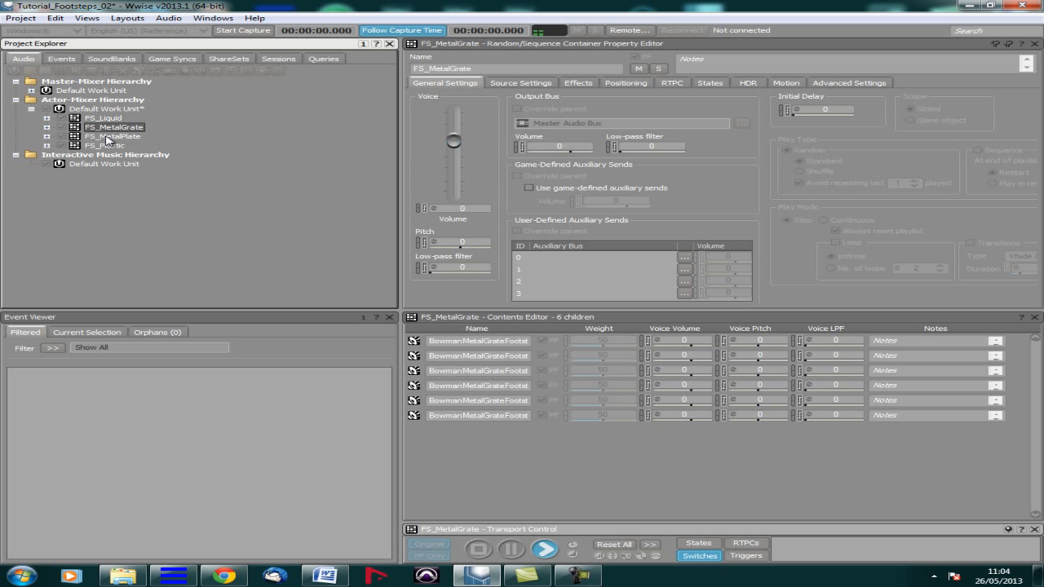
Set the voice volume of the FS_MetalPlate container to 4
key(Up)
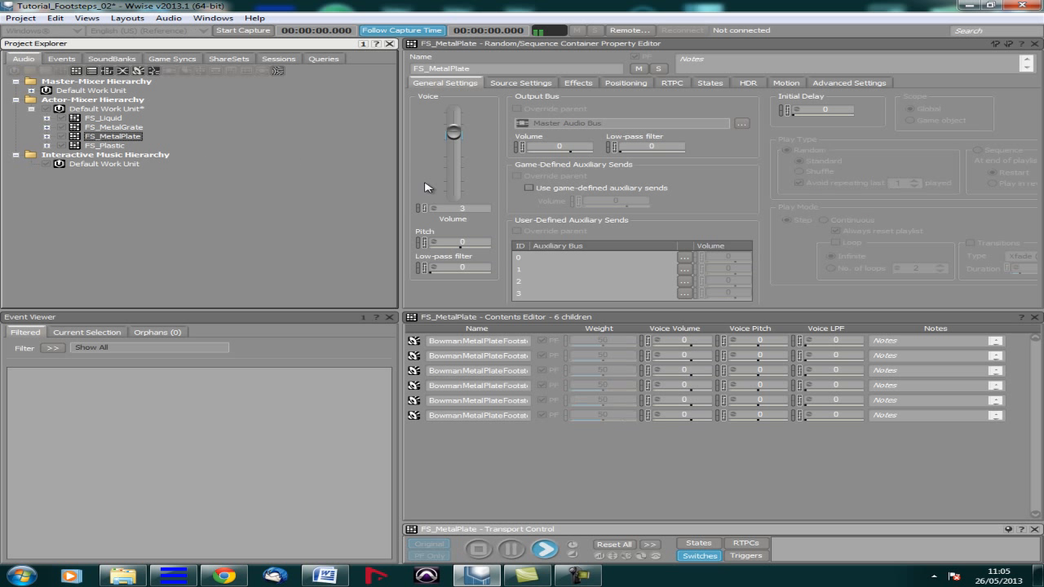
key(Up)
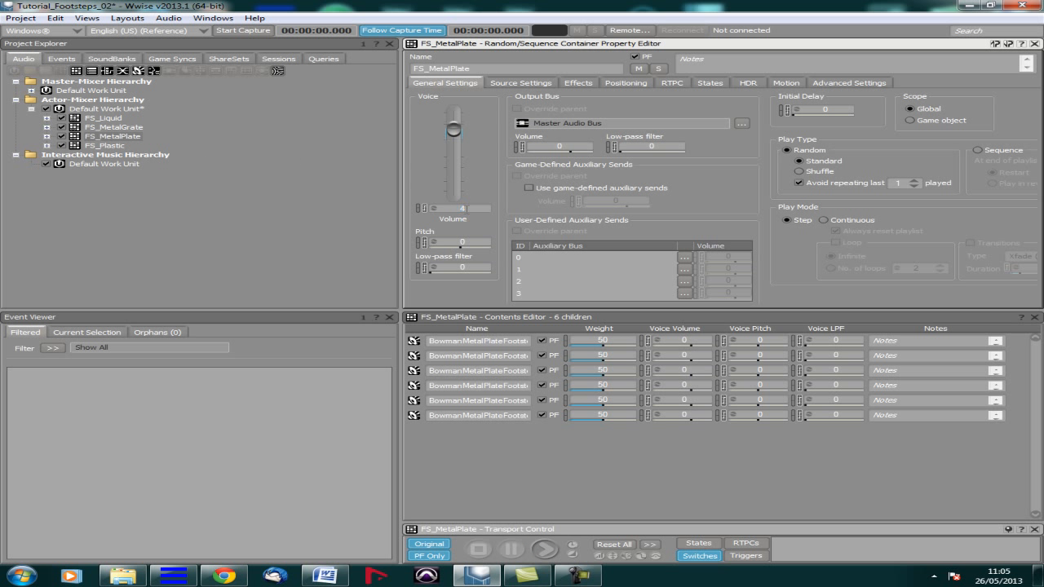
Play FS_MetalPlate, FS_MetalGrate, FS_Liquid and FS_Plastic once more to check the balance between the surfaces
click(125, 137)
key(space)
click(123, 131)
key(space)
click(113, 120)
key(space)
click(111, 140)
key(space)
click(110, 146)
key(space)
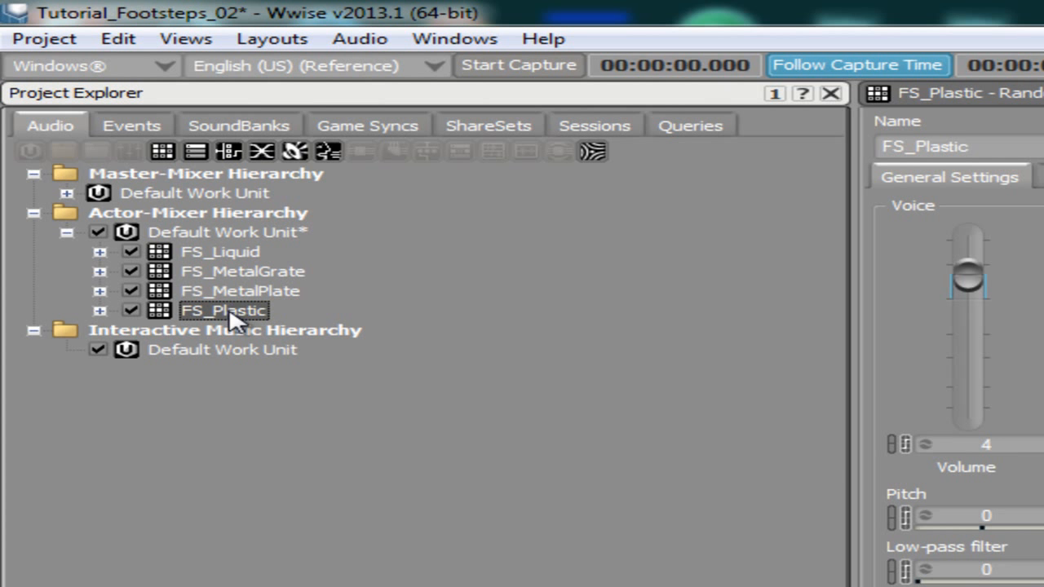
Group the four FS_ containers under a new parent Switch Container named Ground_Materials and save the project
shift+click(237, 251)
right_click(237, 251)
mouse_move(533, 287)
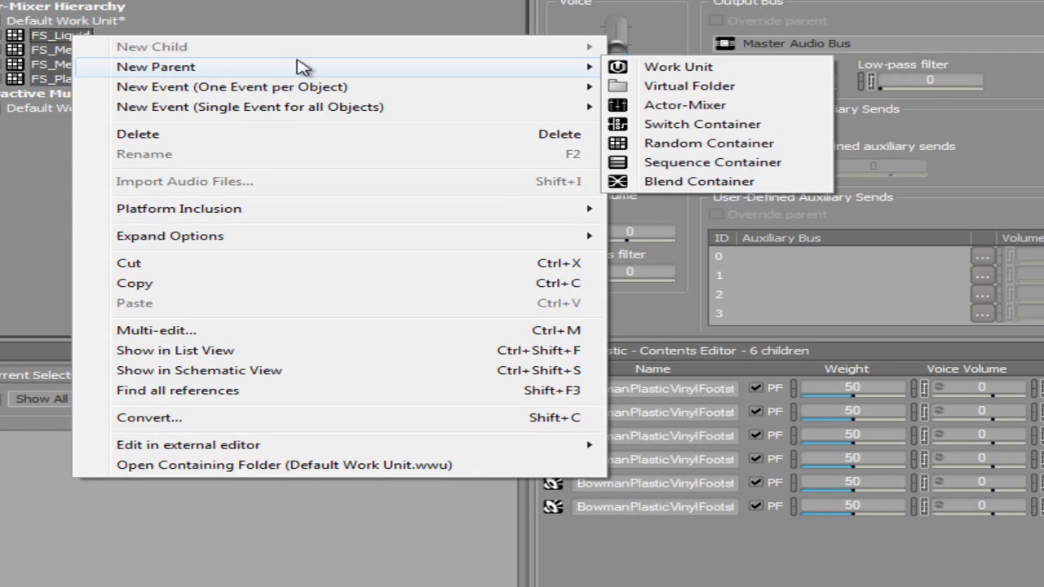
click(718, 124)
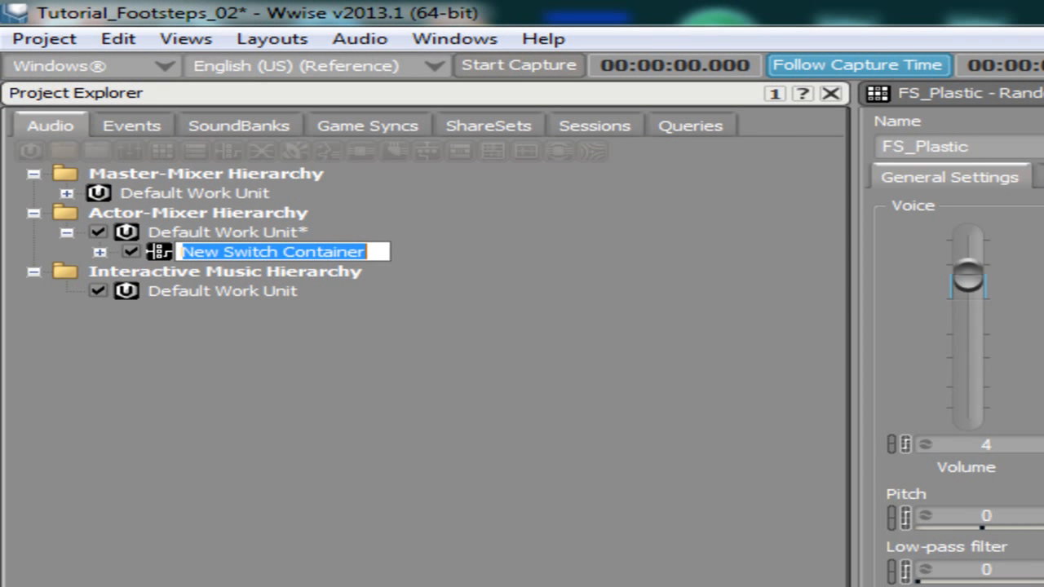
text(Gr)
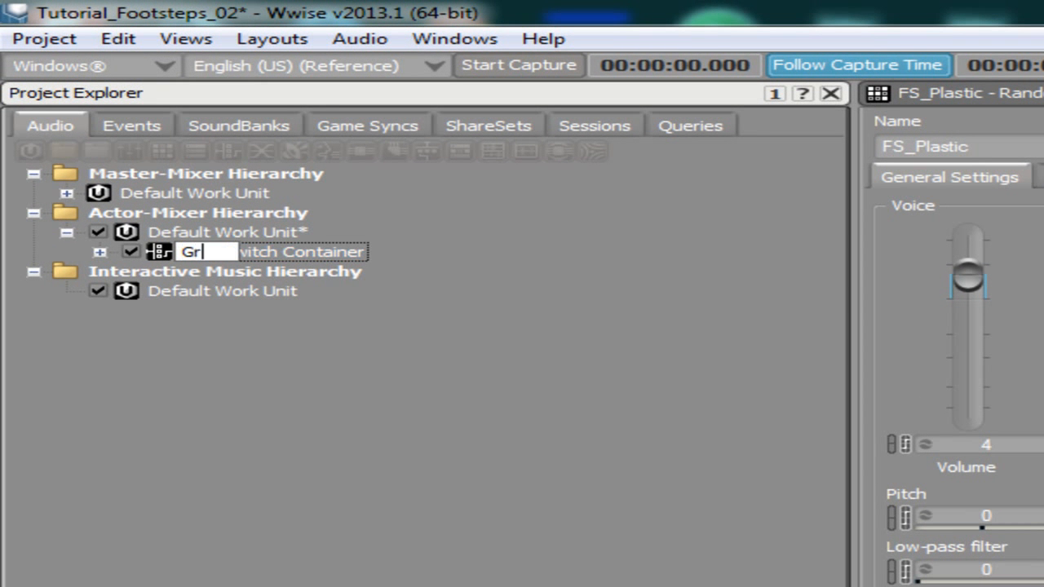
text(ound)
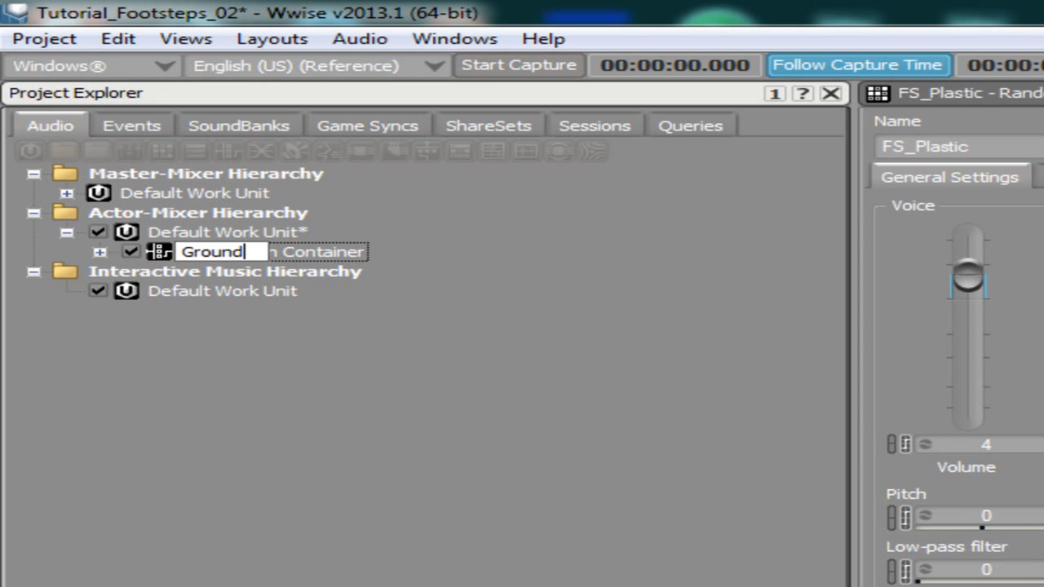
text(_Met)
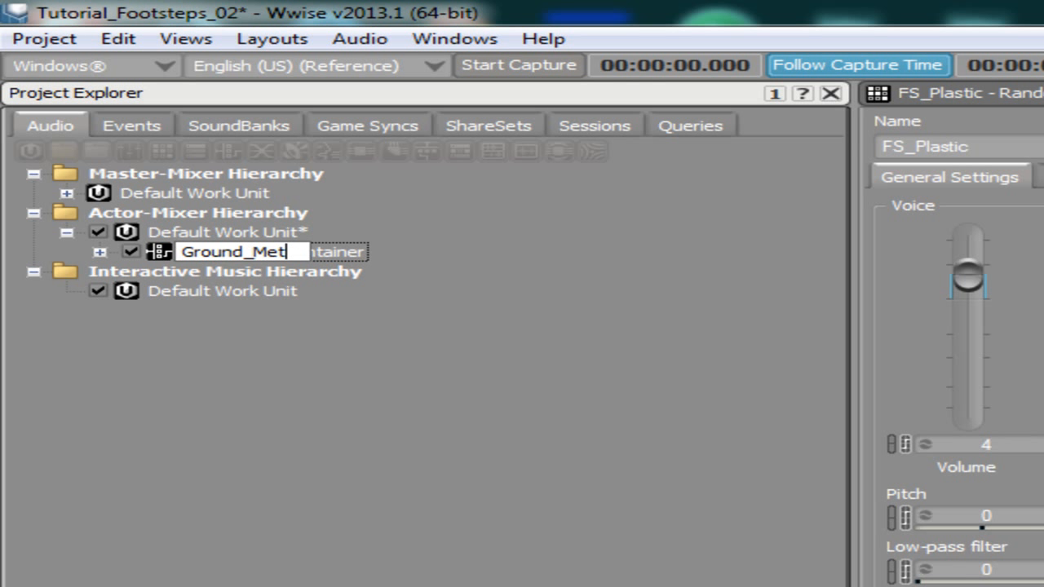
key(BackSpace)
text(terials)
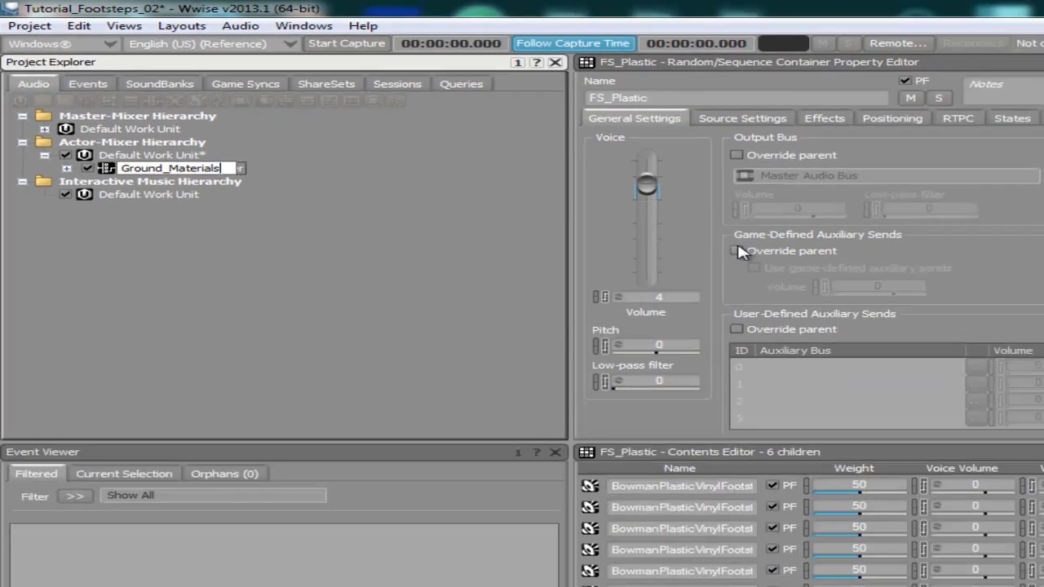
key(Return)
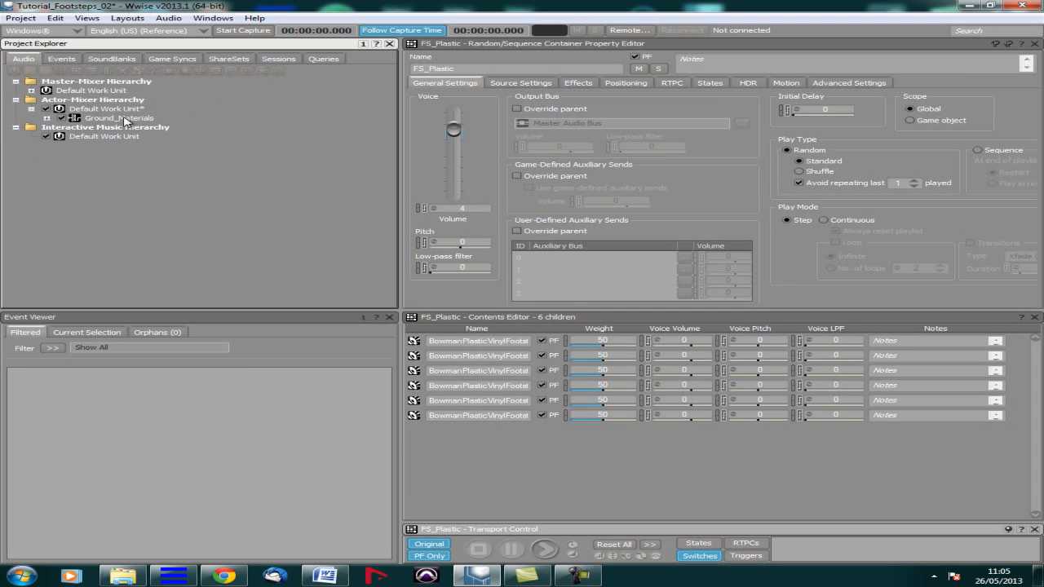
click(20, 17)
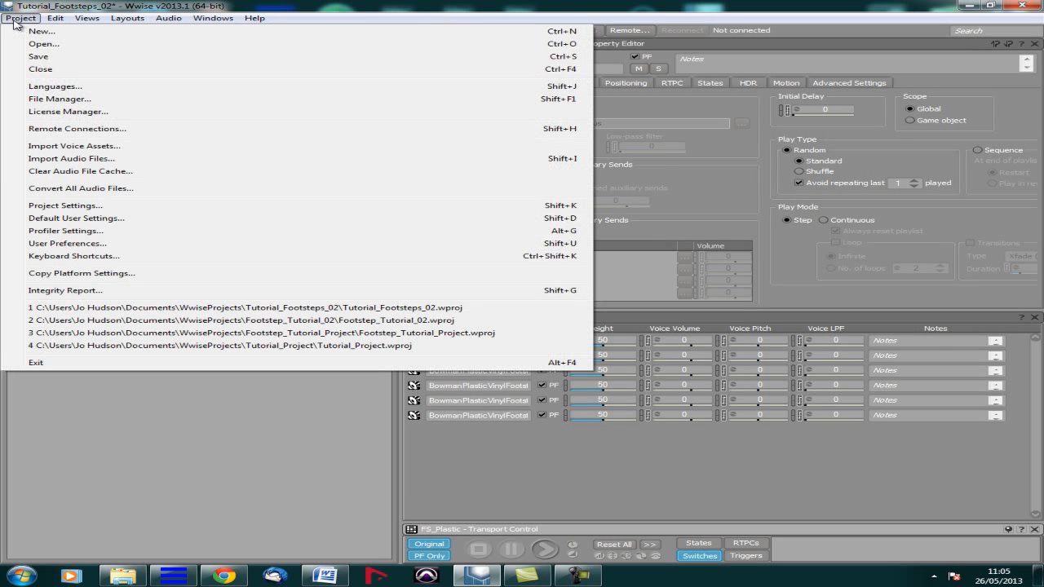
click(39, 59)
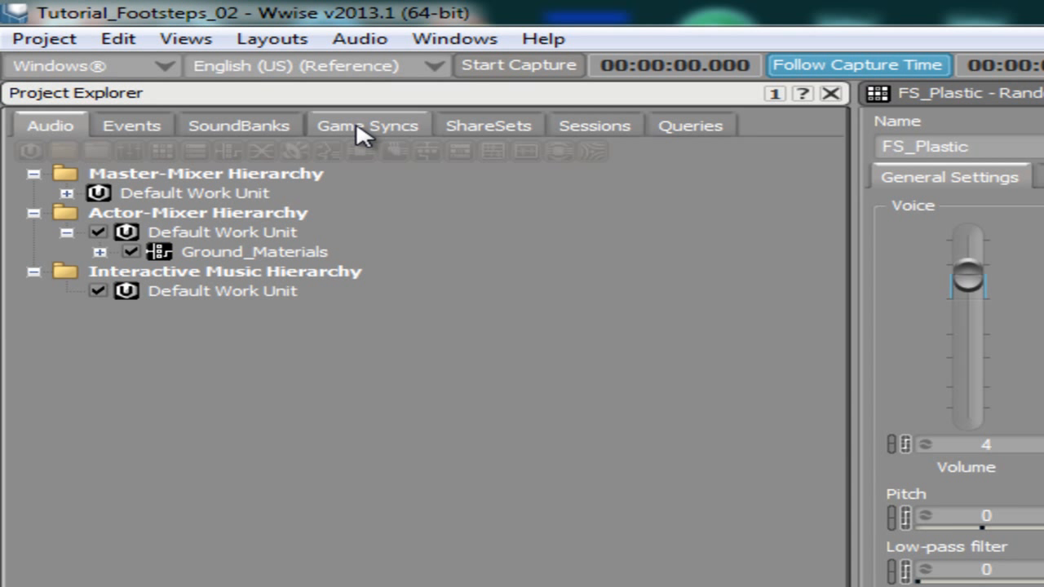
Create a switch group named Ground_Materials in the Switches Default Work Unit of the Game Syncs
click(362, 130)
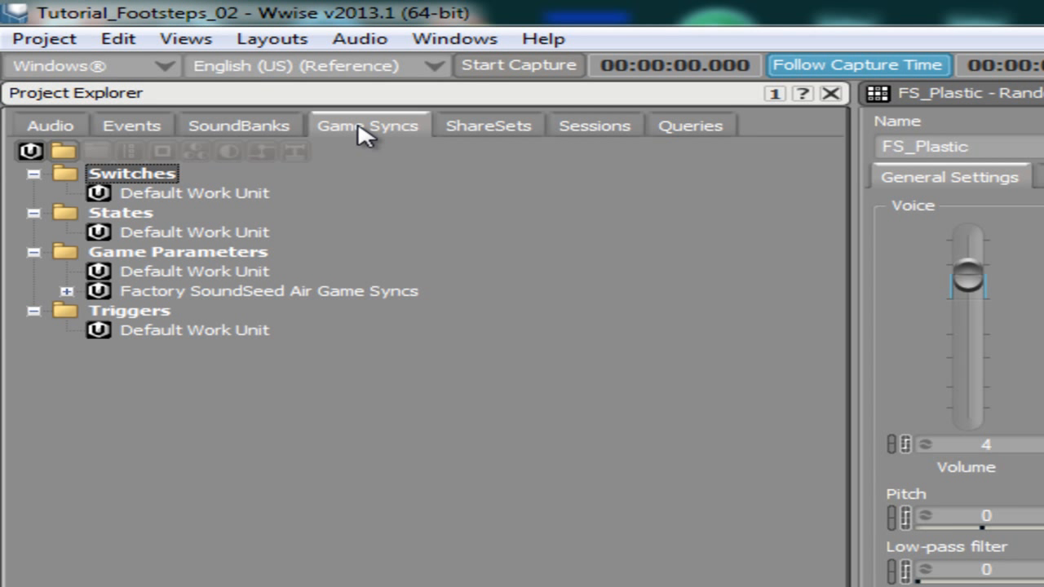
click(147, 196)
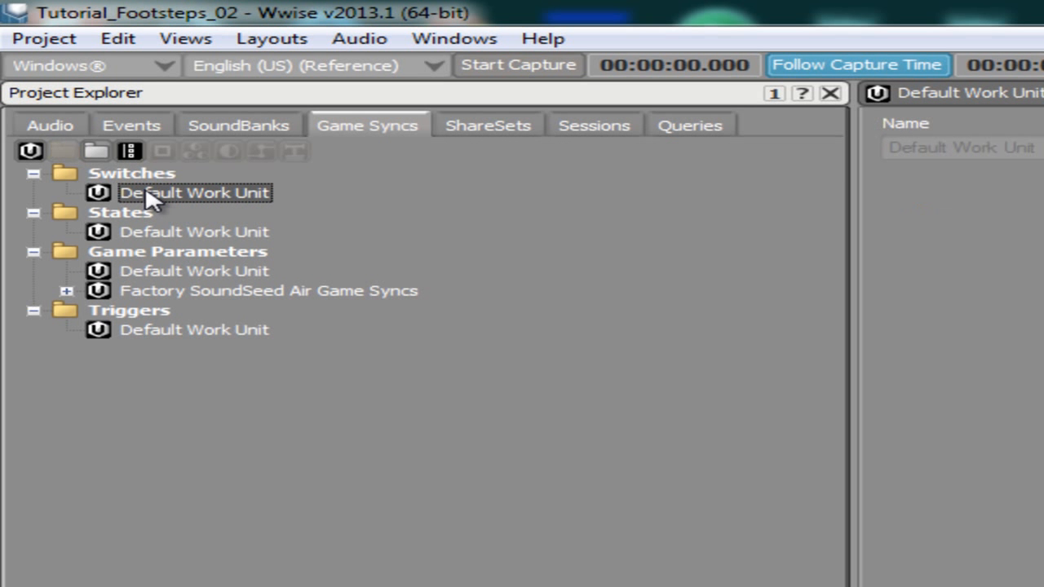
right_click(147, 195)
mouse_move(407, 212)
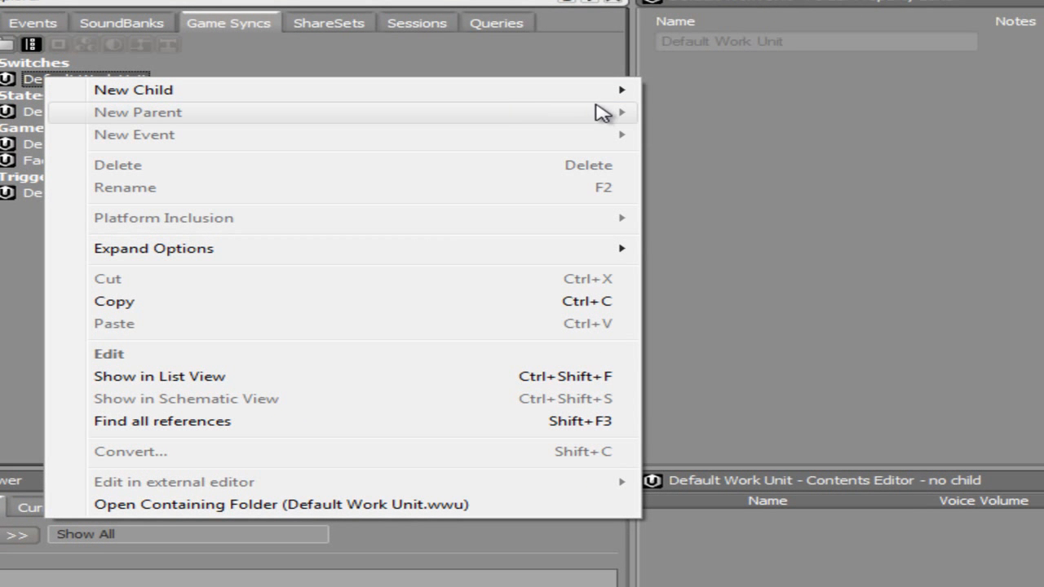
click(734, 133)
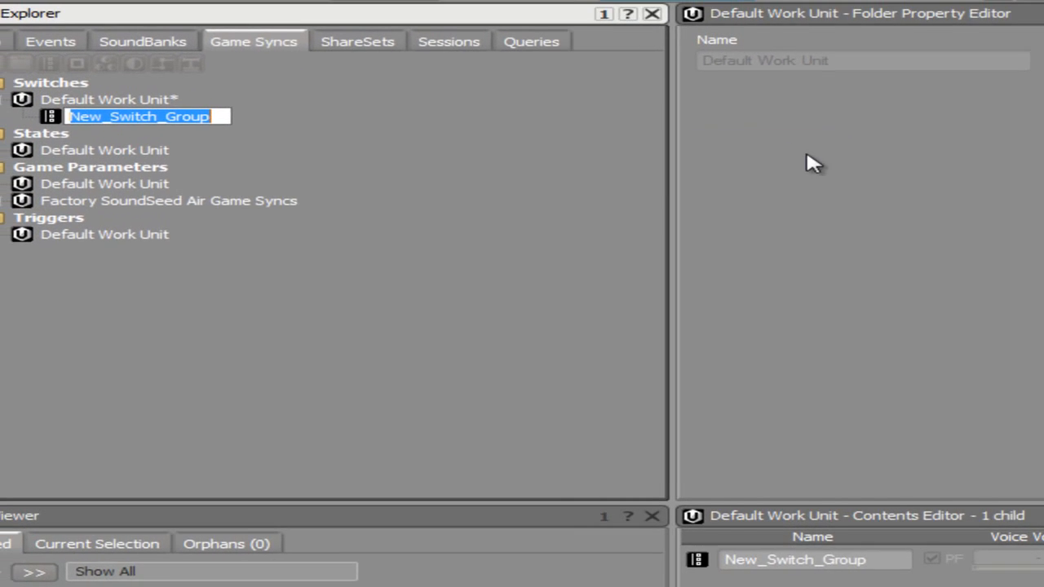
text(Ground)
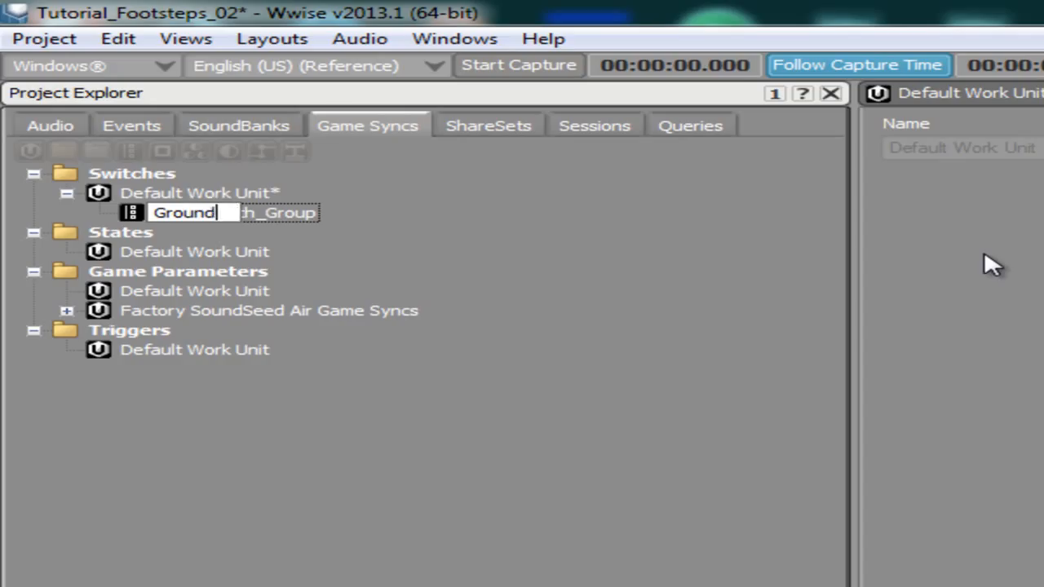
text(_Ma)
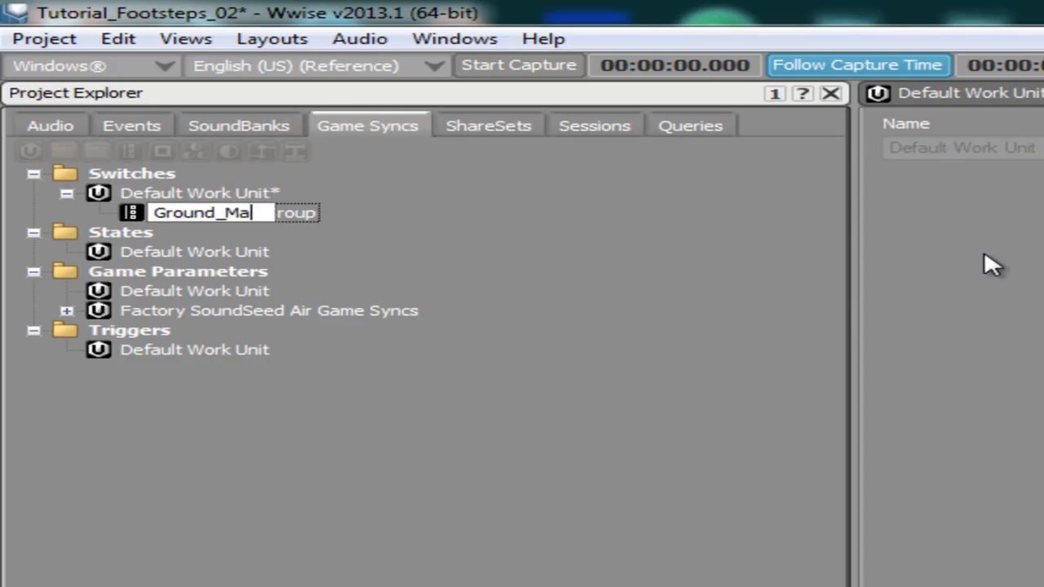
text(terials)
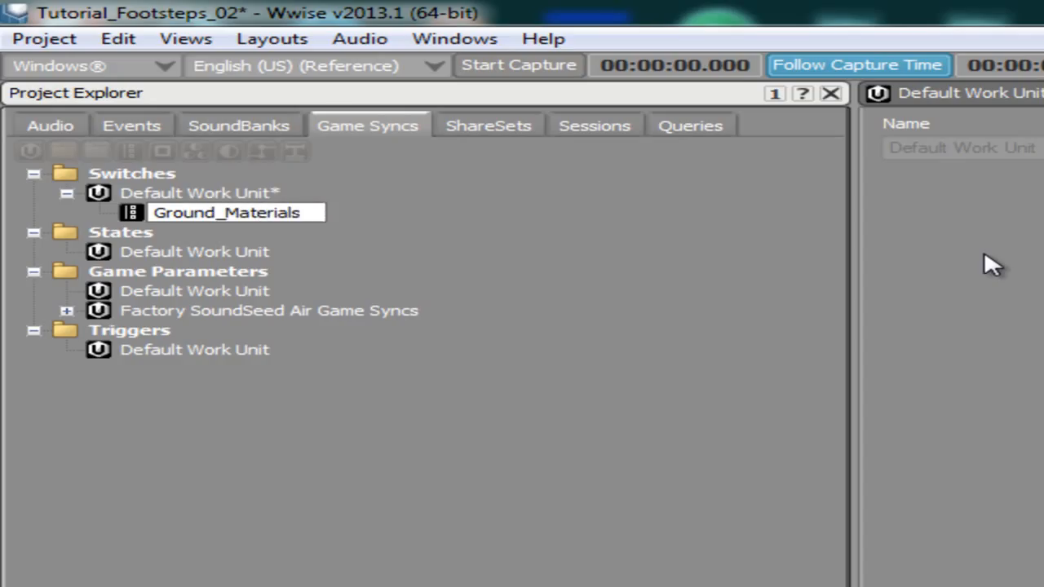
key(Return)
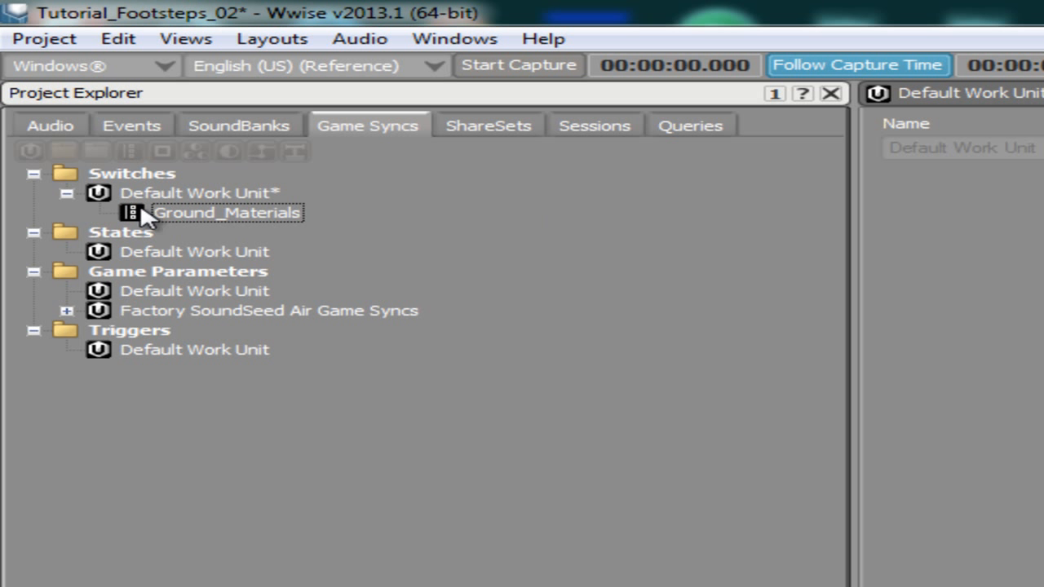
Add four child switches with default names to the Ground_Materials switch group
click(200, 215)
right_click(200, 222)
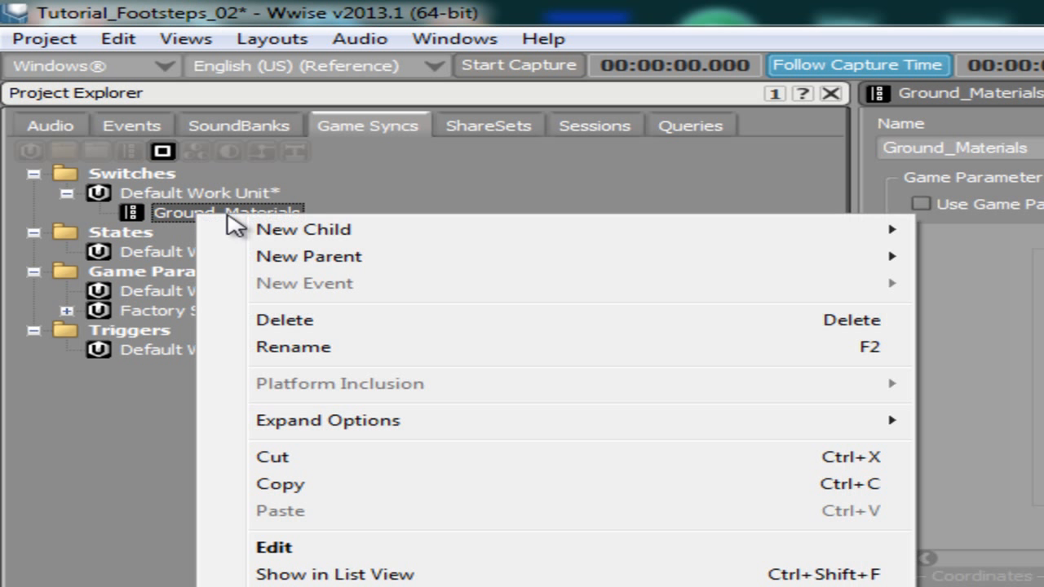
mouse_move(613, 223)
click(938, 223)
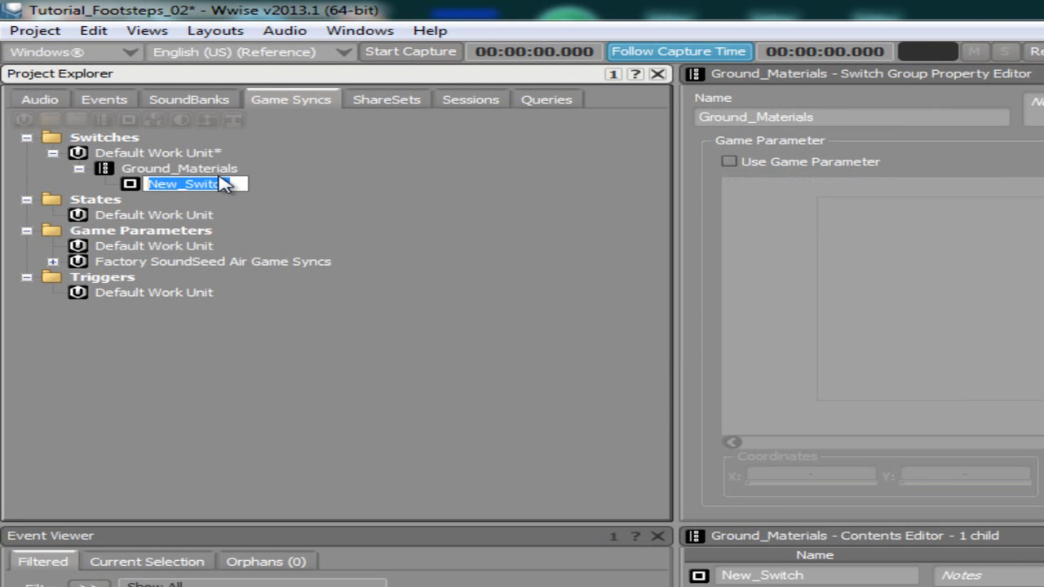
click(210, 170)
right_click(212, 171)
mouse_move(571, 186)
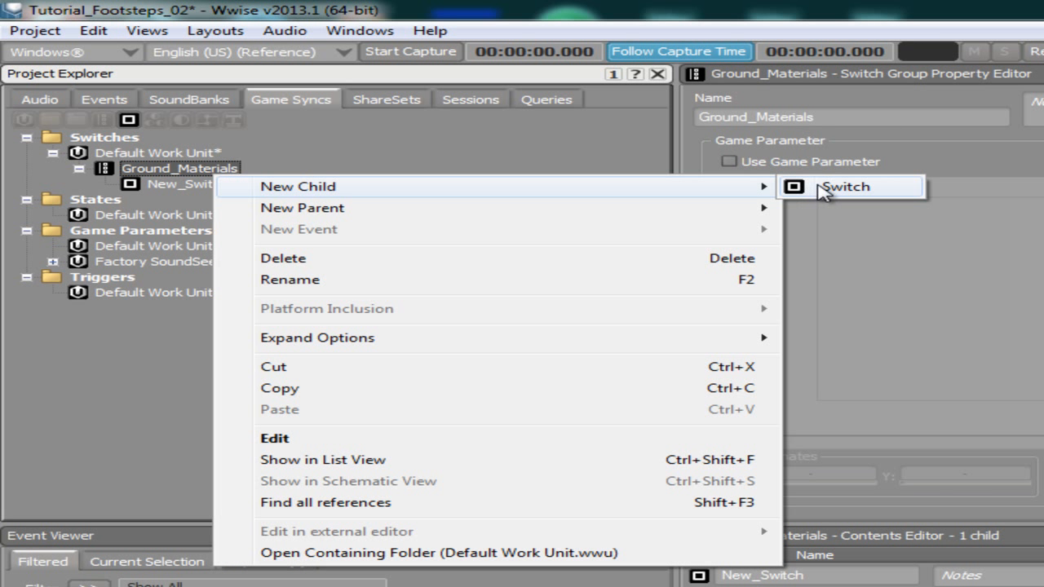
click(820, 186)
click(184, 170)
right_click(181, 170)
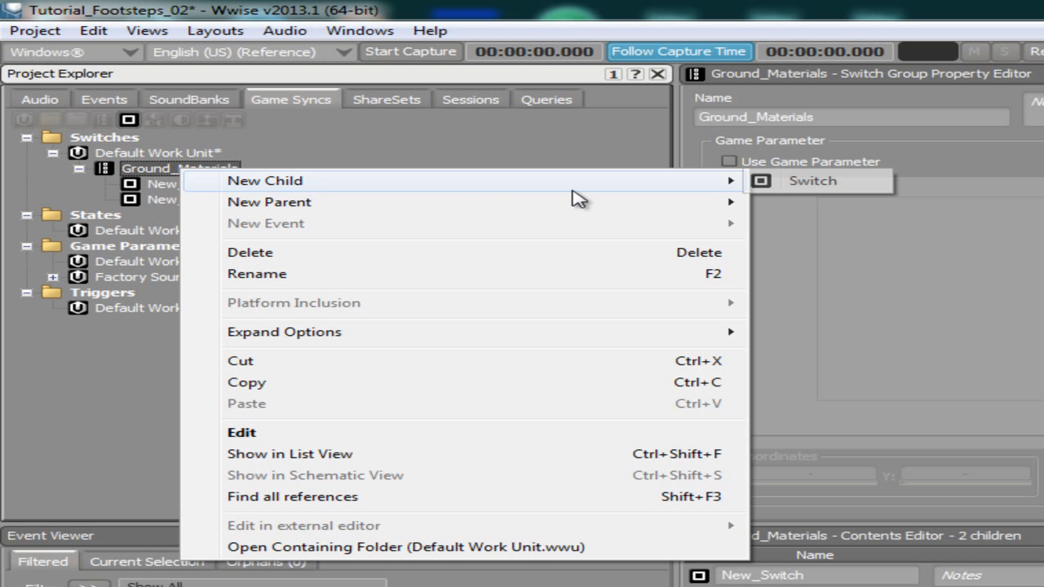
click(812, 181)
click(205, 172)
right_click(205, 173)
mouse_move(628, 196)
click(893, 194)
Rename the first two switches of the Ground_Materials switch group as Liquid and MetalGrate
click(188, 183)
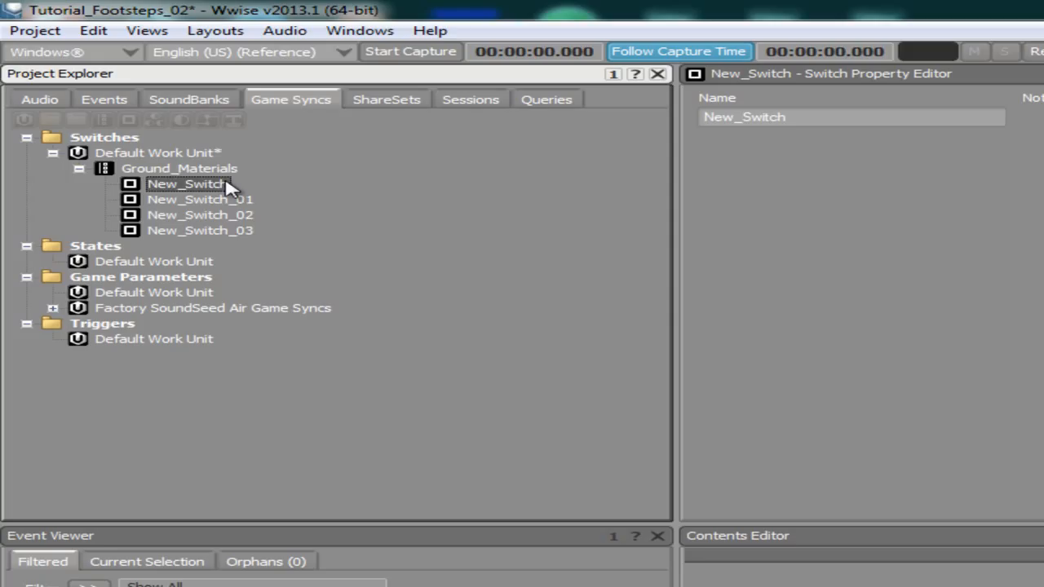
click(227, 185)
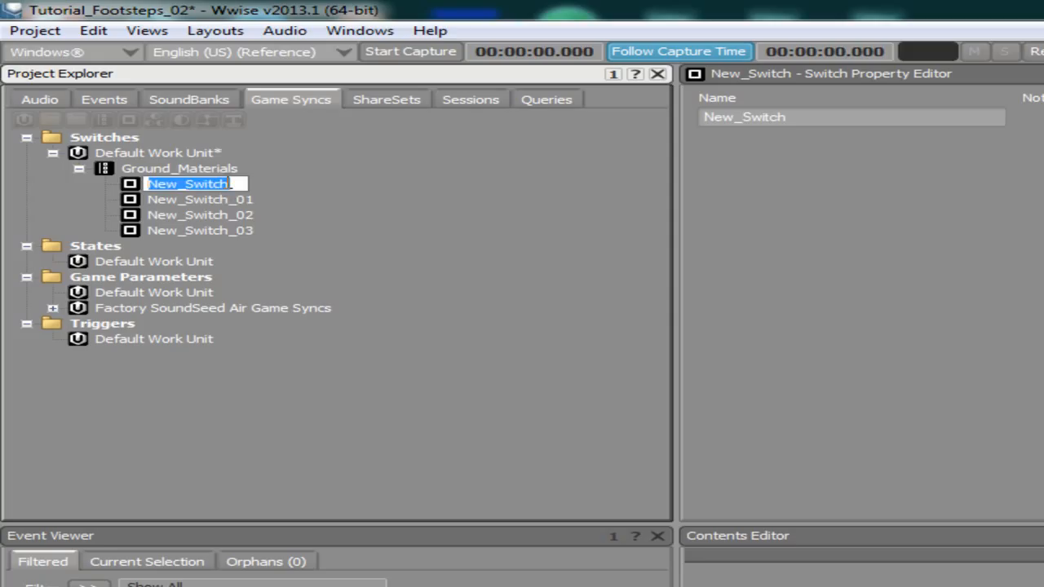
text(Liquid)
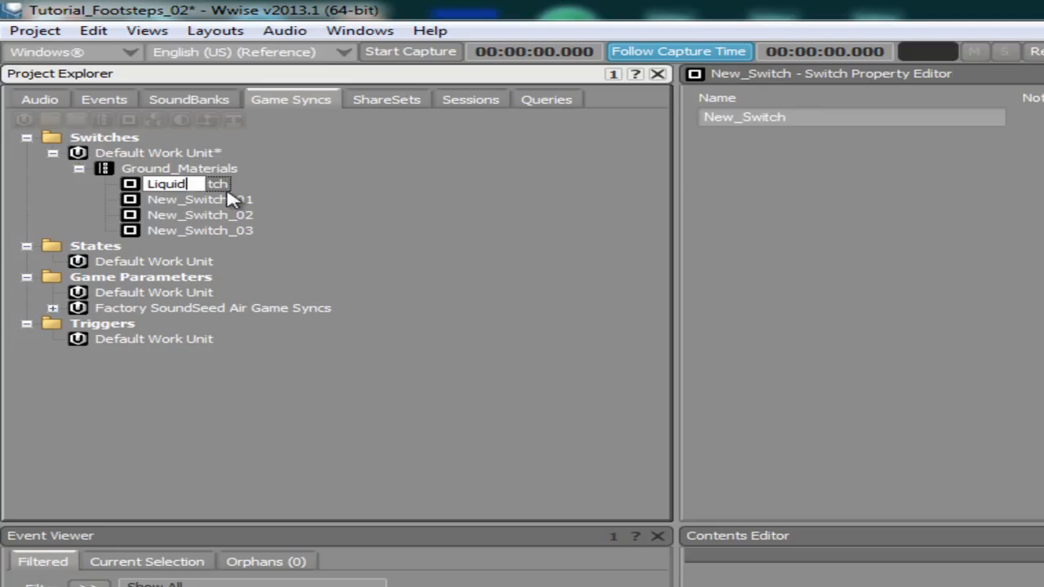
click(231, 200)
click(231, 199)
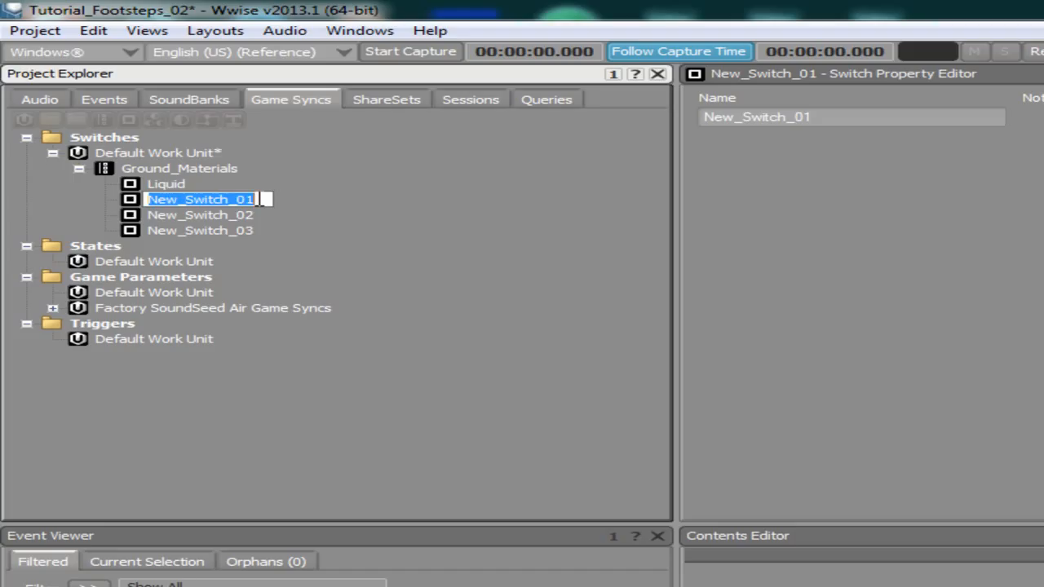
text(MetalGrate)
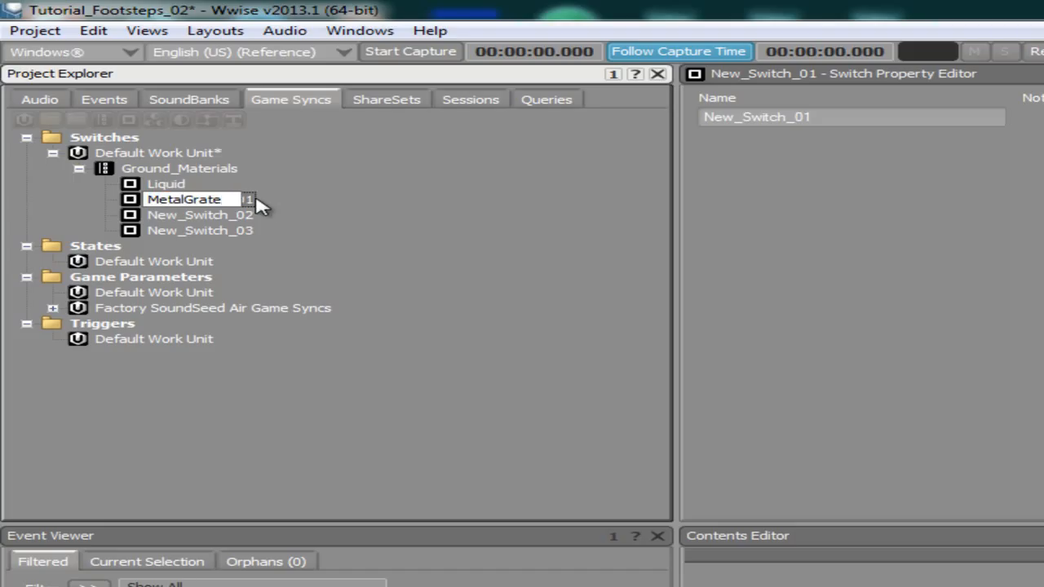
key(Return)
Rename the remaining two switches, New_Switch_02 and New_Switch_03, as MetalPlate and Plastic
click(244, 215)
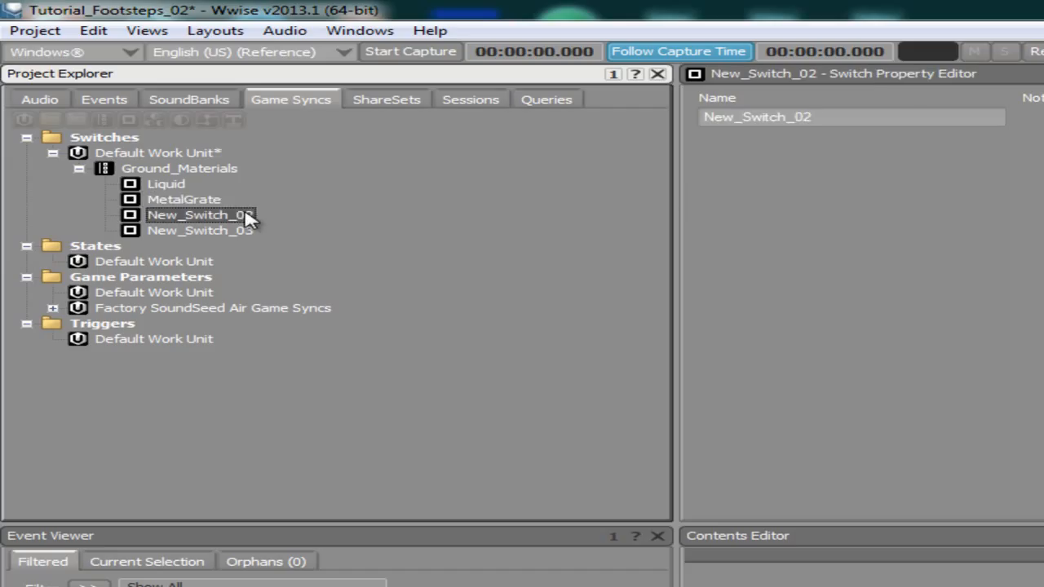
click(247, 216)
text(MetalPlate)
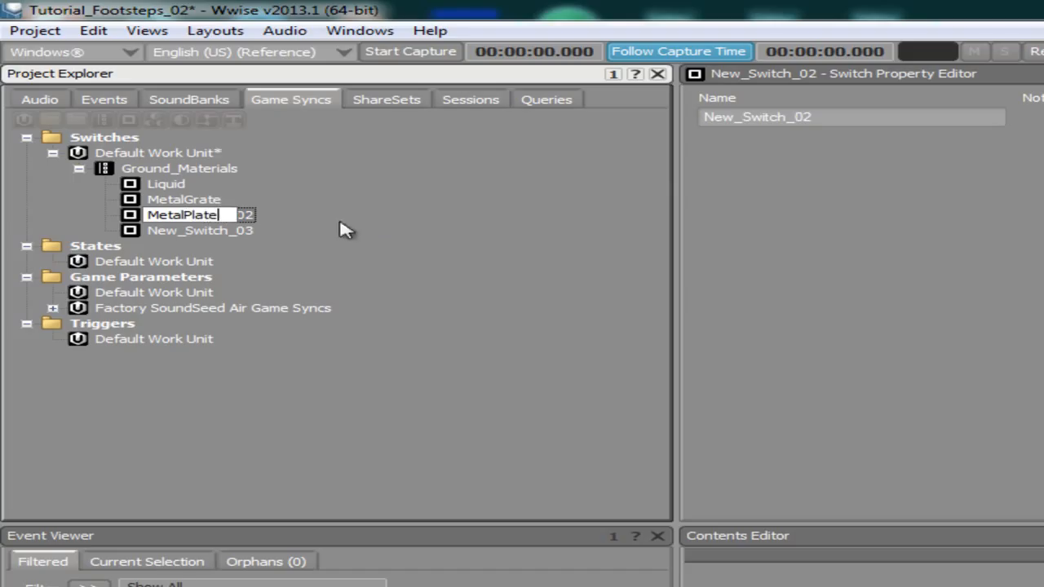
click(200, 231)
key(F2)
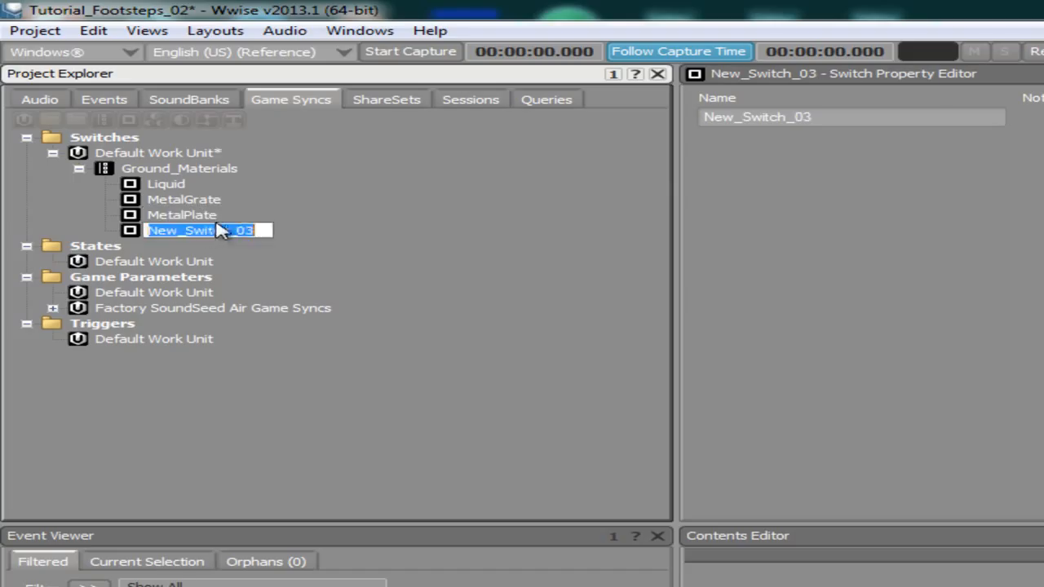
text(p)
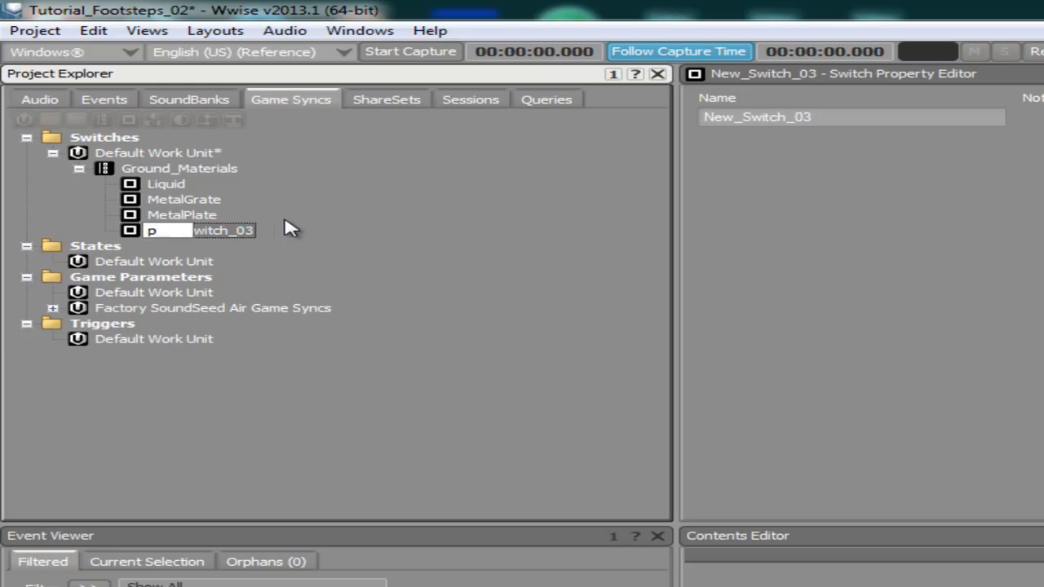
text(lastic)
key(Return)
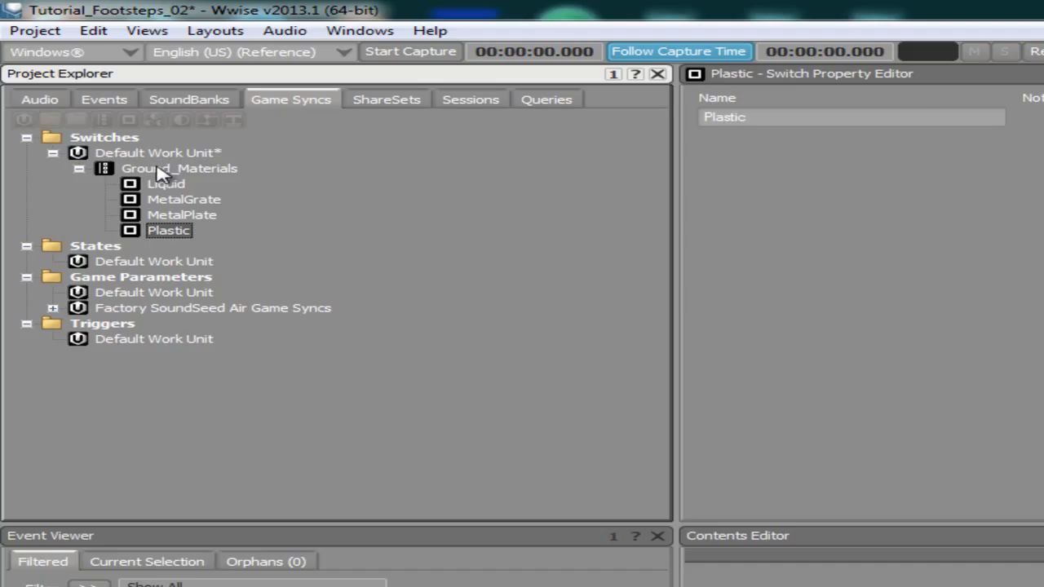
Assign the Ground_Materials switch group as the Switch Type group of the Ground_Materials switch container in the Actor-Mixer Hierarchy
click(46, 104)
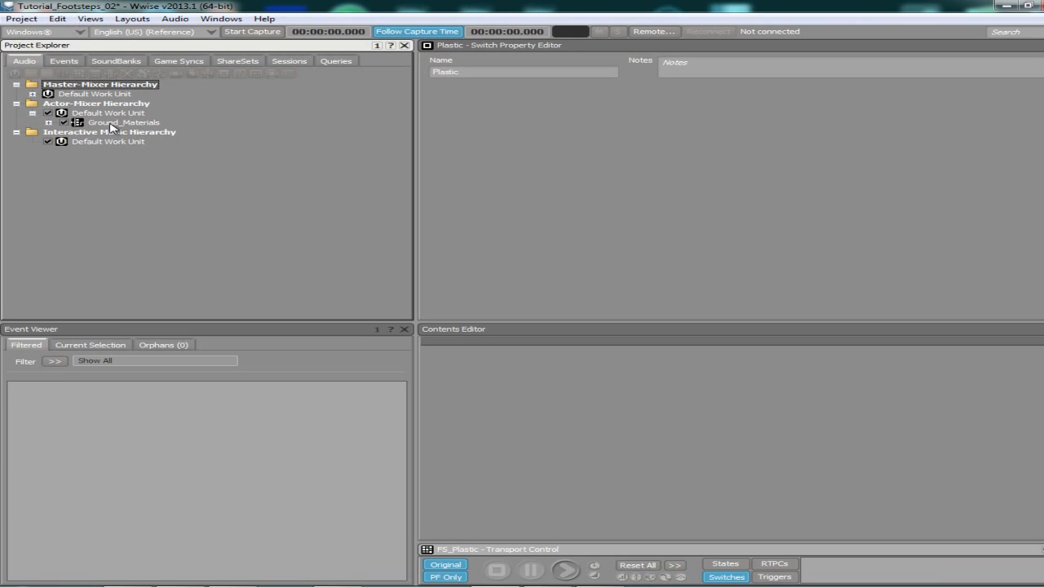
click(168, 189)
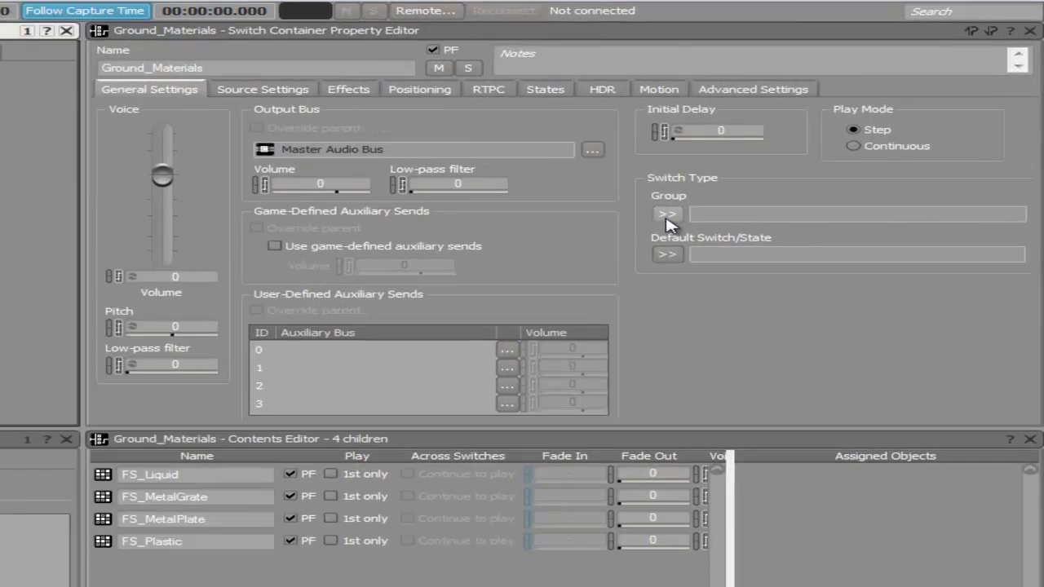
click(790, 168)
mouse_move(880, 169)
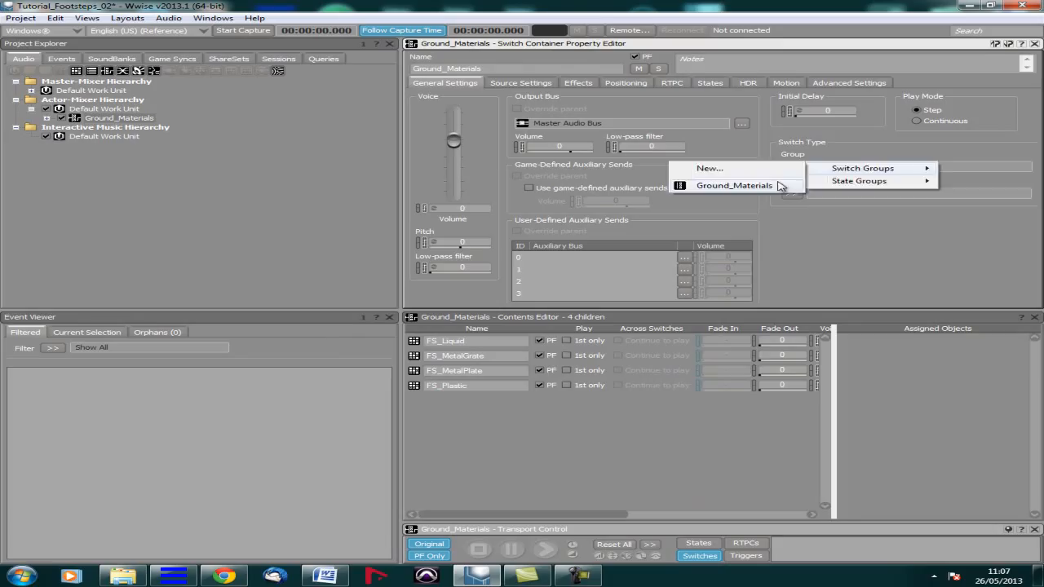
click(392, 317)
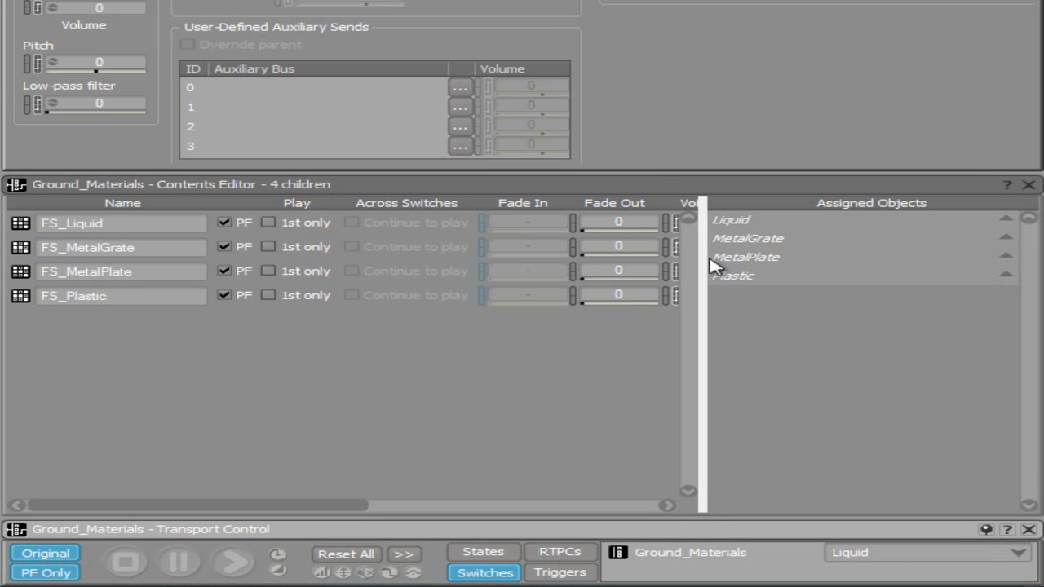
Assign FS_Liquid, FS_MetalGrate, FS_MetalPlate and FS_Plastic to their matching switches in the Ground_Materials contents
drag(33, 225, 750, 226)
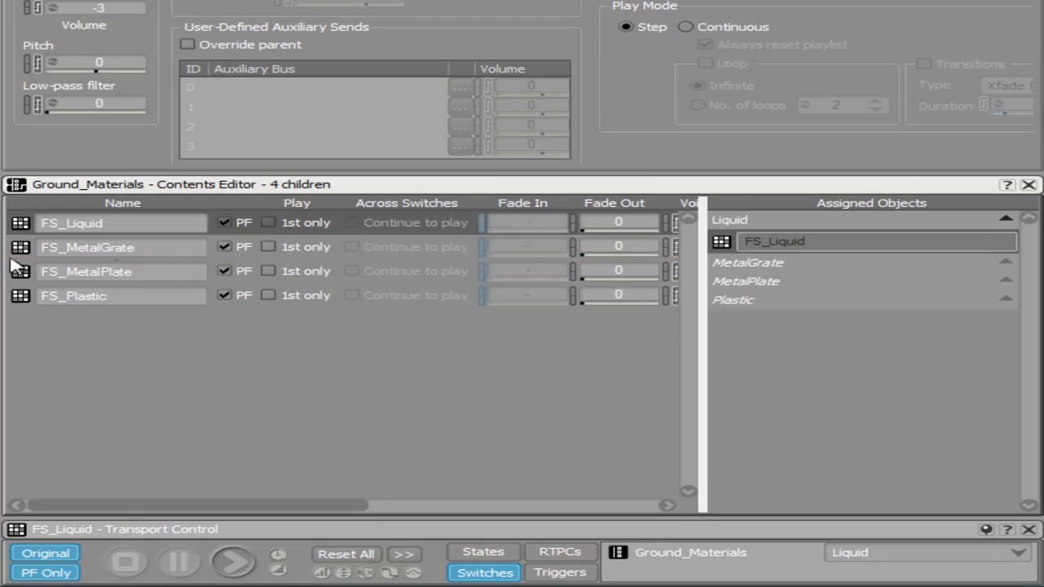
drag(18, 247, 718, 268)
drag(22, 278, 752, 316)
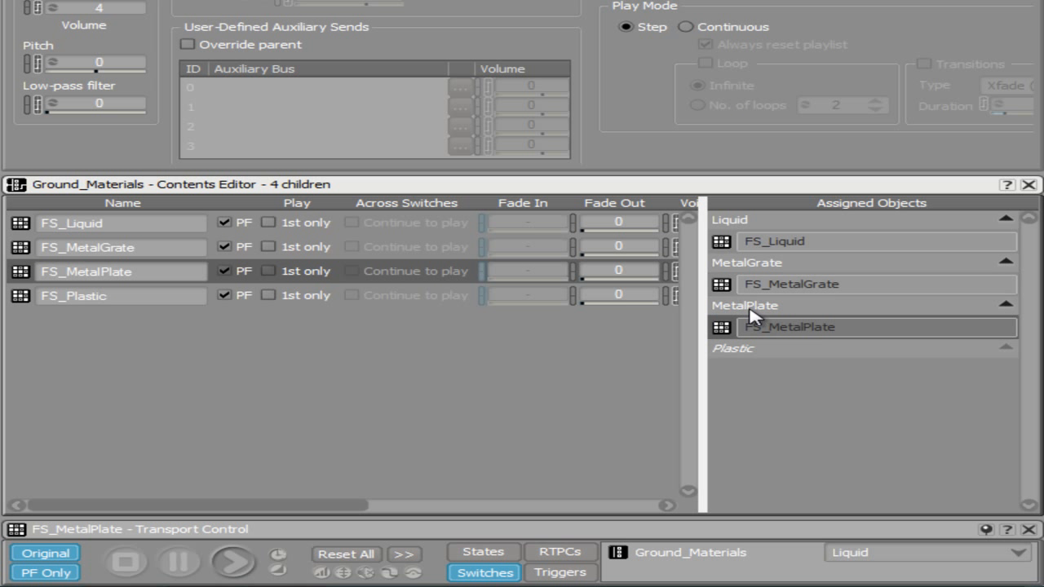
drag(13, 300, 453, 353)
drag(595, 394, 854, 424)
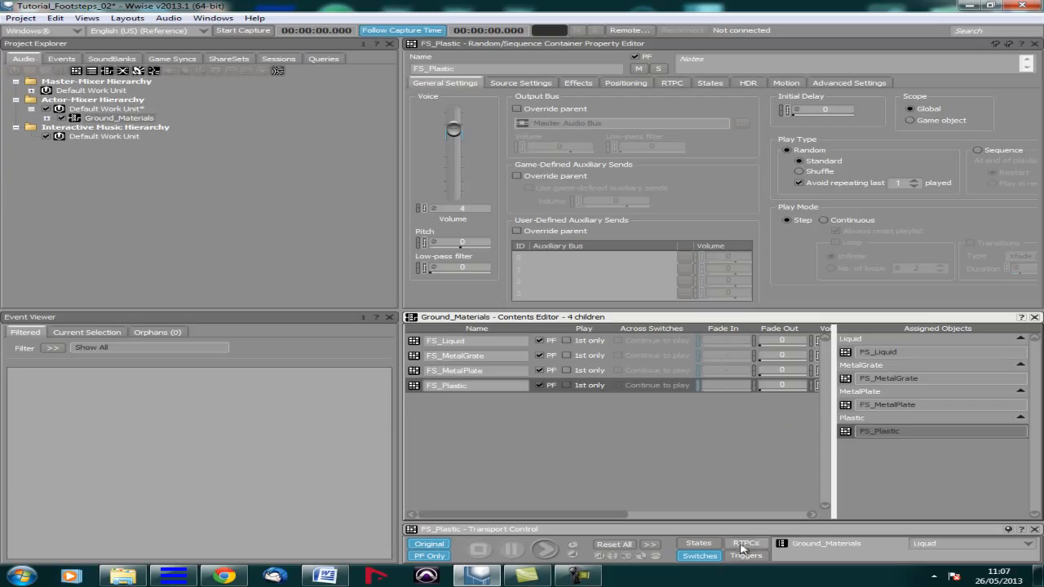
Display the switches in the Transport Control and set Ground_Materials to MetalGrate
click(710, 544)
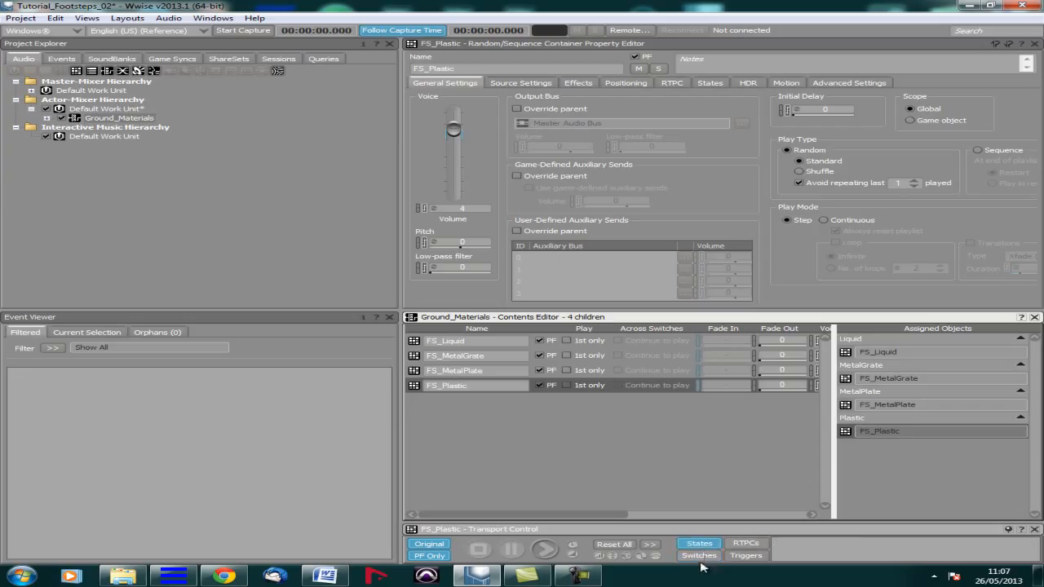
click(704, 557)
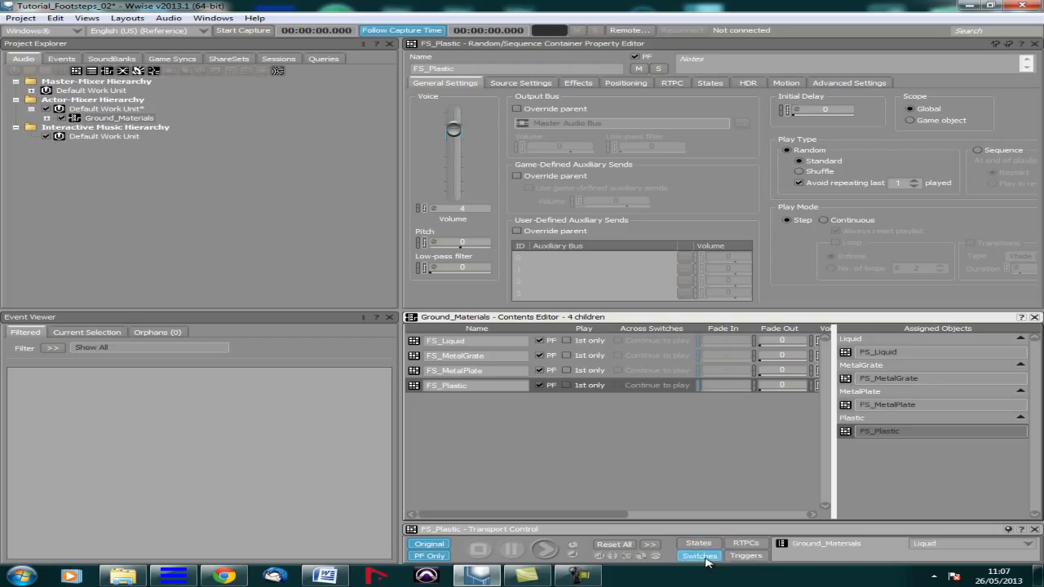
click(1029, 545)
click(997, 563)
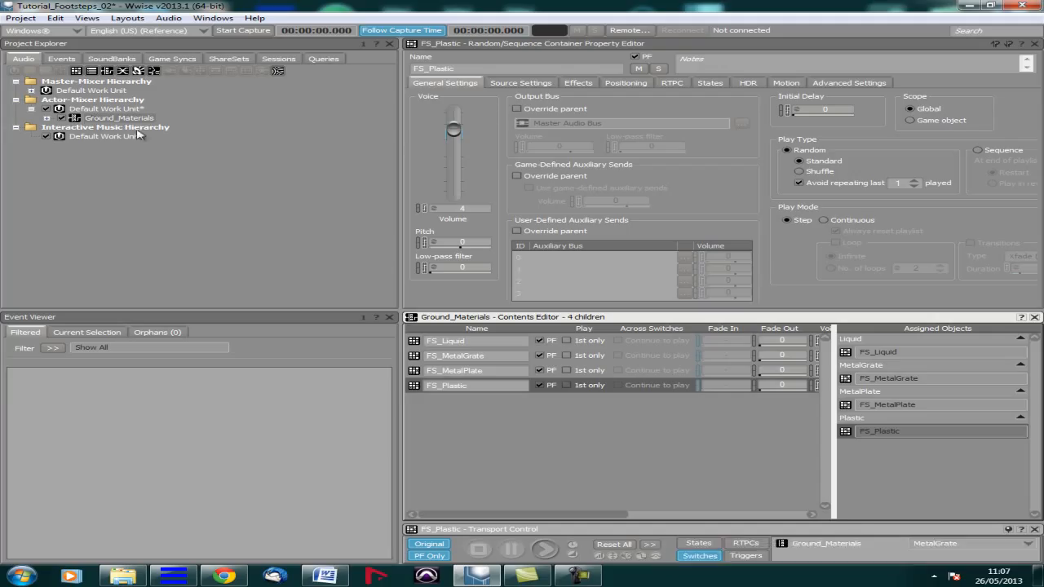
Select the Ground_Materials switch container in the Actor-Mixer Hierarchy for playback and save the project
click(46, 119)
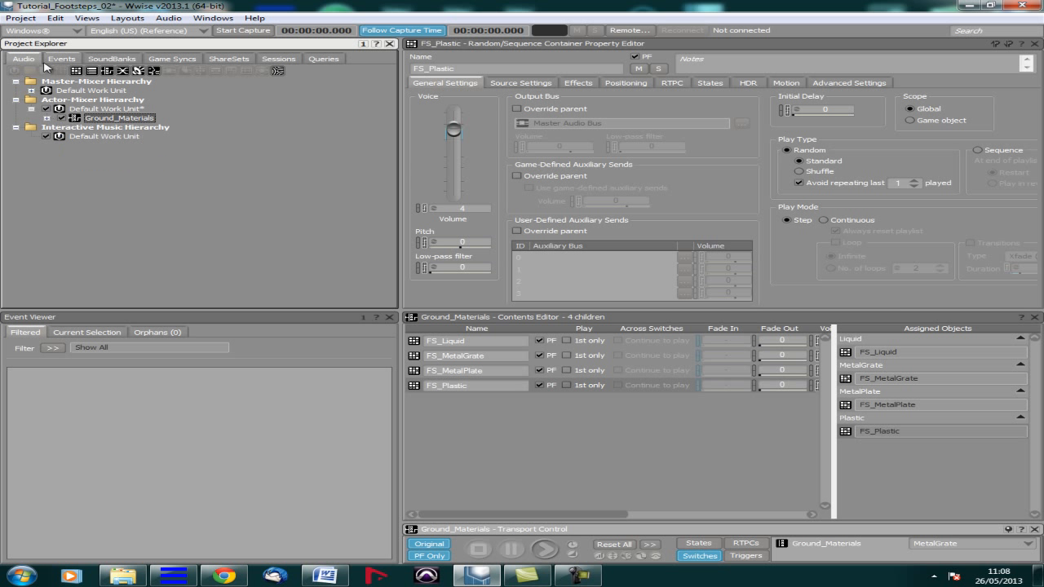
click(20, 18)
click(38, 57)
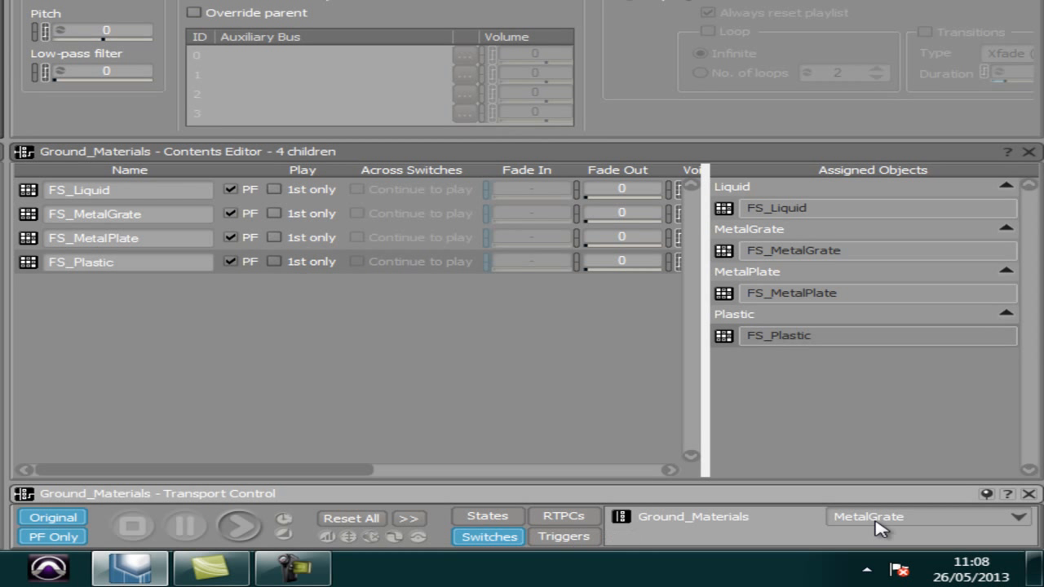
Set the Ground_Materials playback switch to Liquid and play the container to check the liquid footsteps
click(879, 528)
click(874, 535)
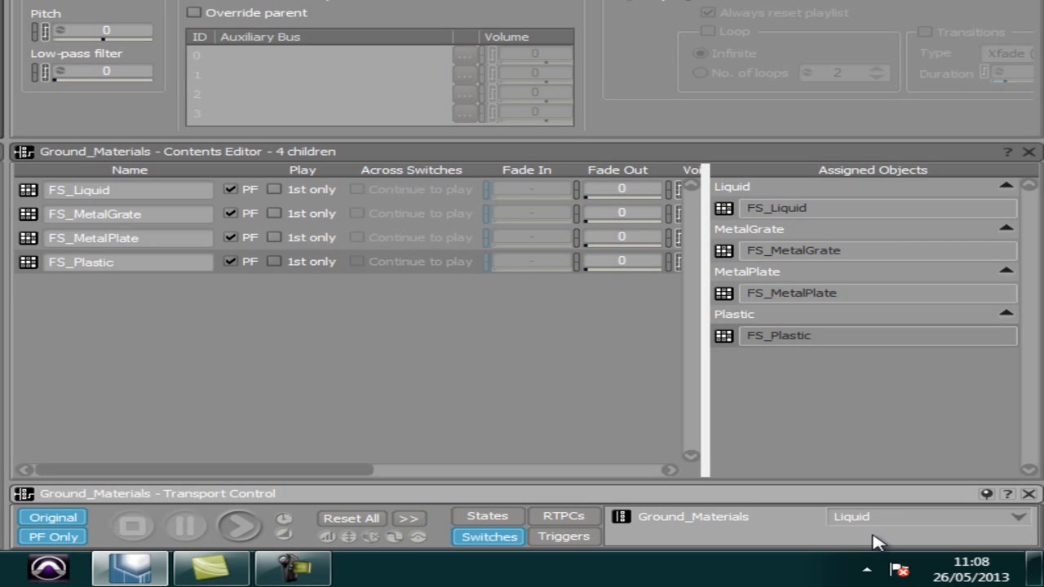
key(space)
key(space)
Play the Ground_Materials container with its playback switch set to other surfaces in turn, ending on MetalPlate
click(897, 522)
click(895, 557)
key(space)
key(space)
click(897, 522)
click(886, 570)
key(space)
key(space)
click(894, 527)
click(896, 559)
key(space)
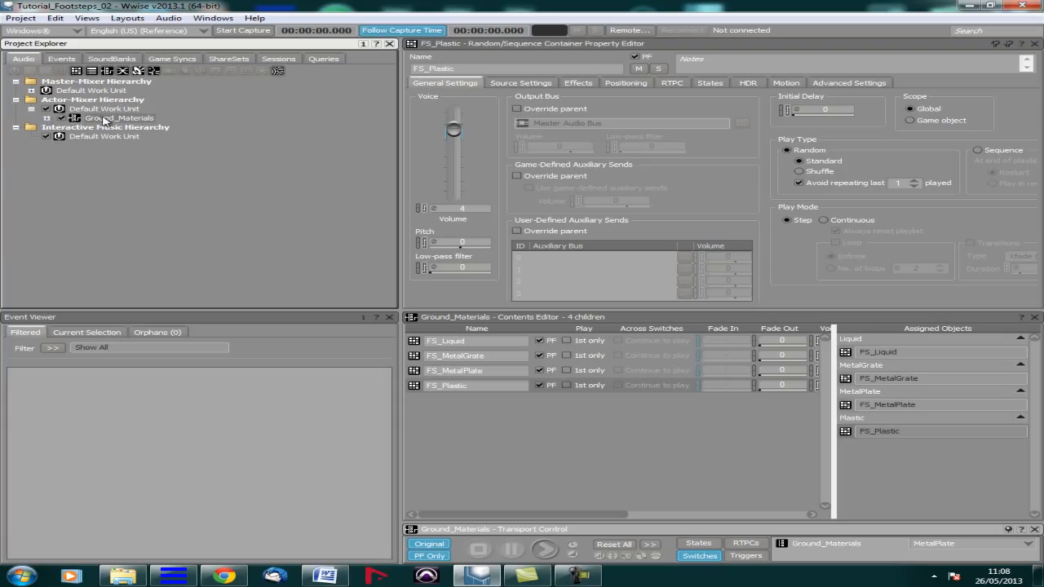
Open the Schematic View and expand Master Audio Bus and Ground_Materials to examine the routing down to the individual footstep sounds
click(122, 19)
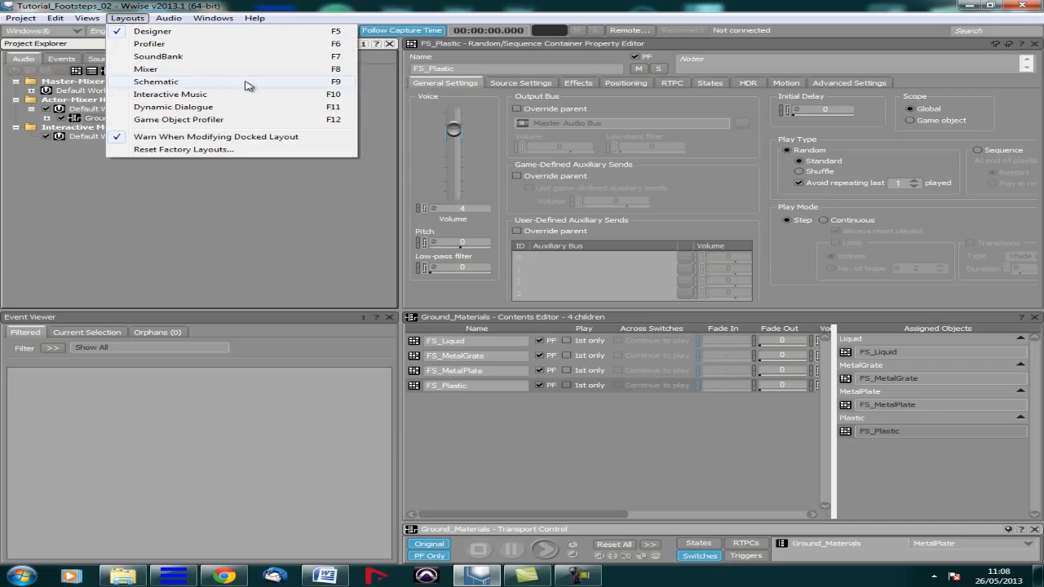
click(264, 230)
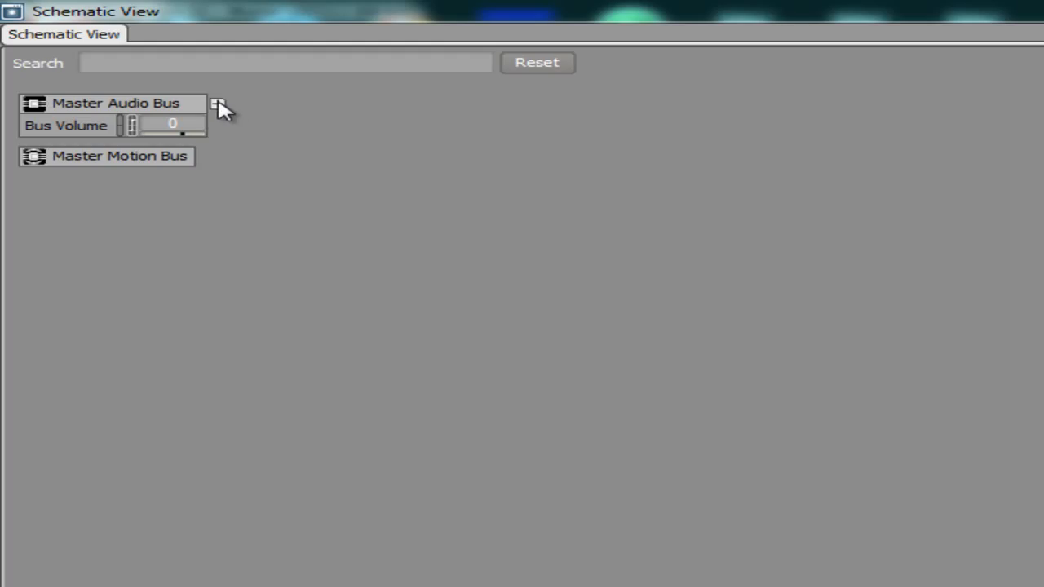
click(218, 106)
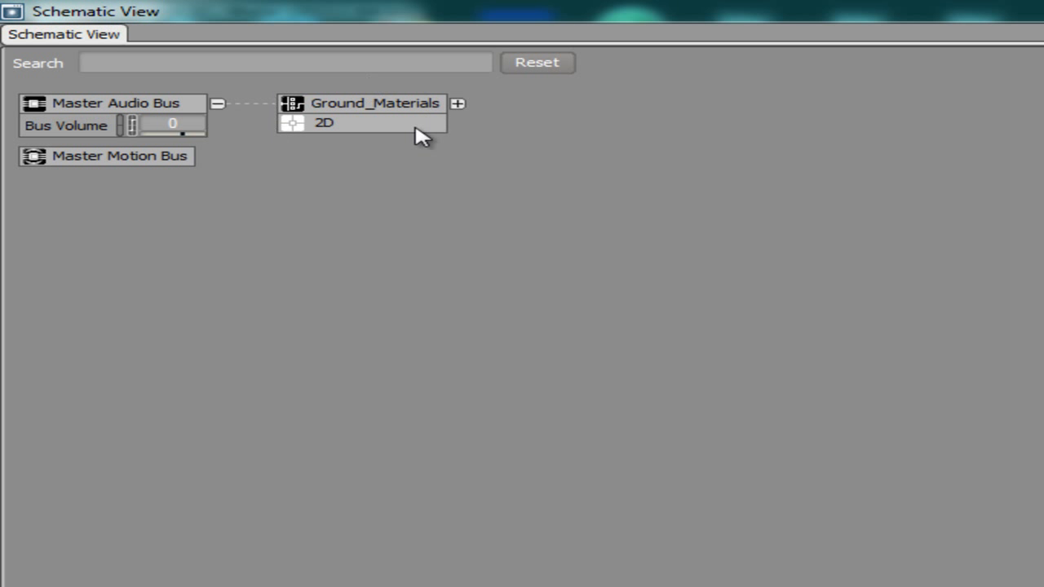
click(458, 105)
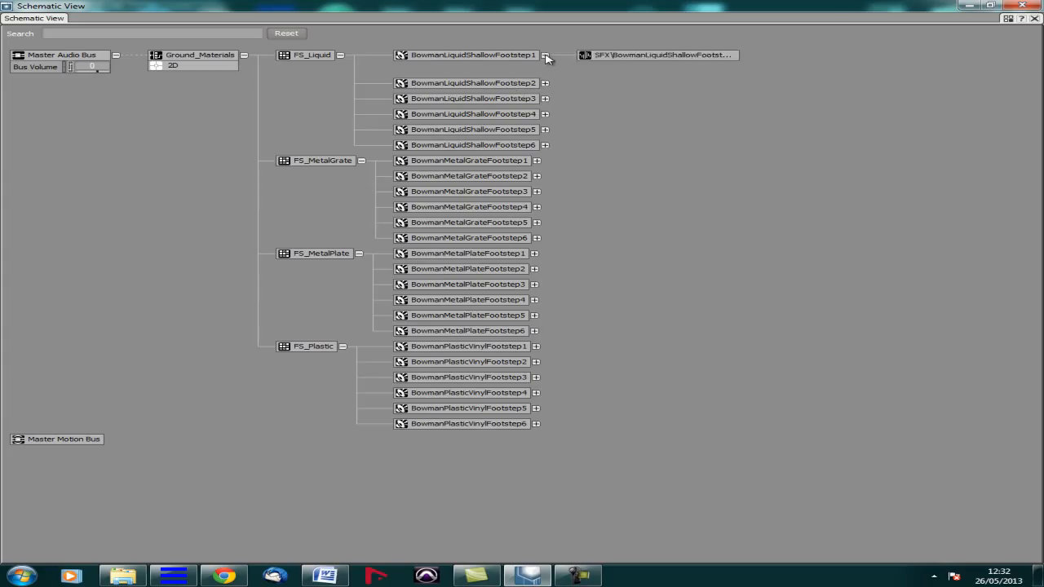
click(455, 56)
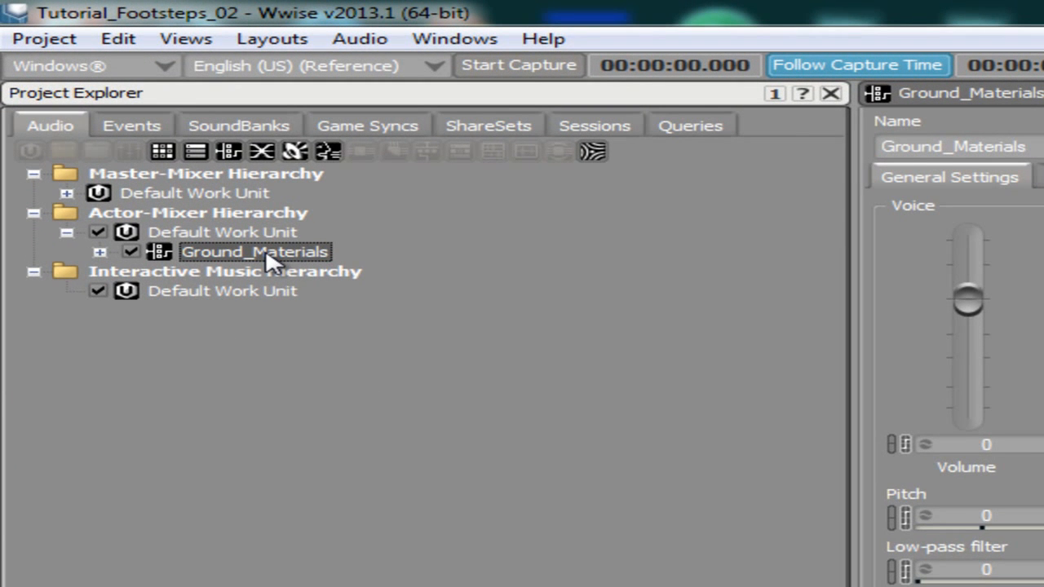
Create a new Play event for the Ground_Materials switch container and save the project
right_click(271, 261)
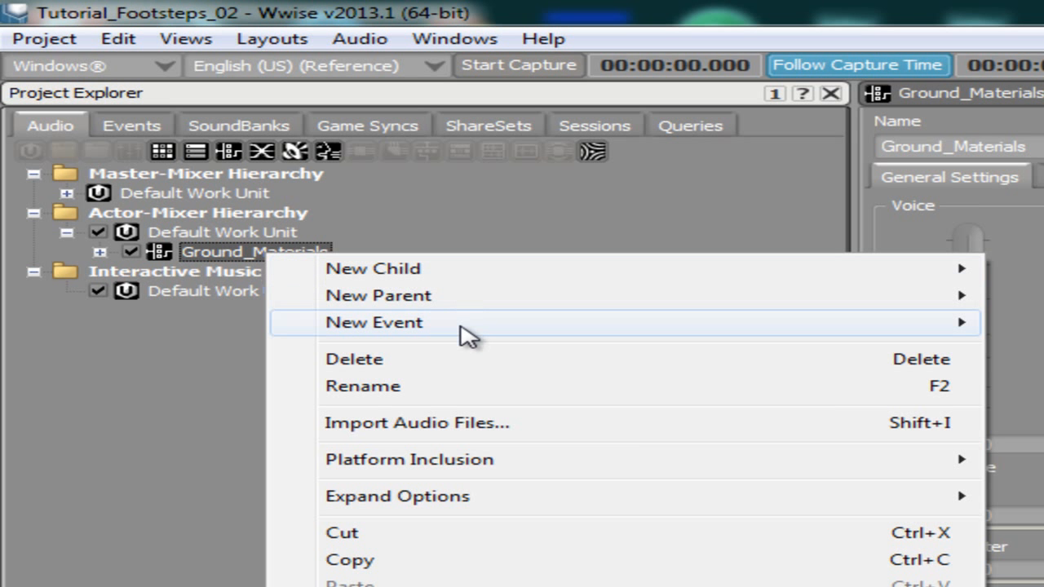
mouse_move(467, 335)
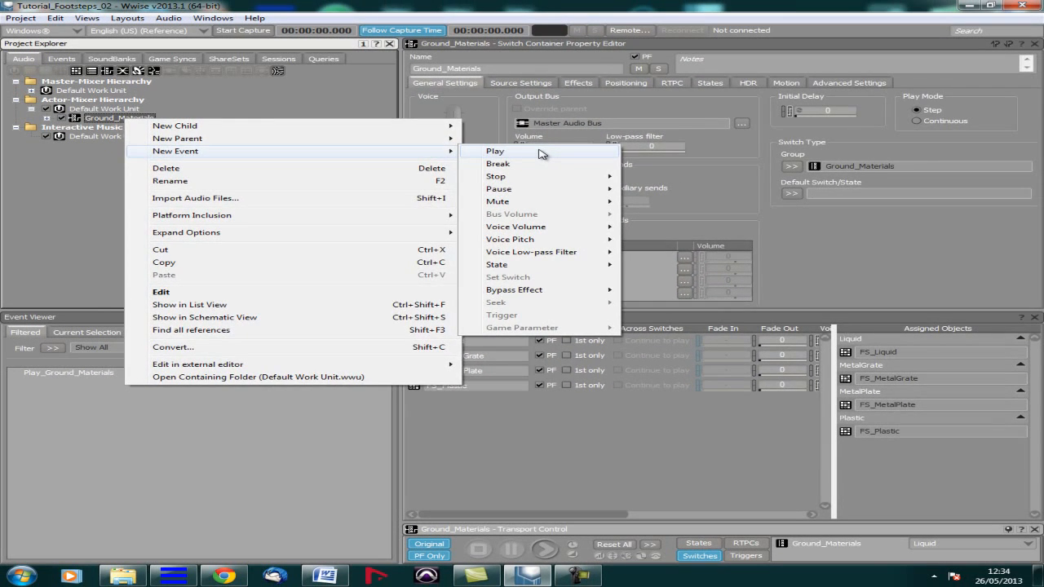
click(539, 154)
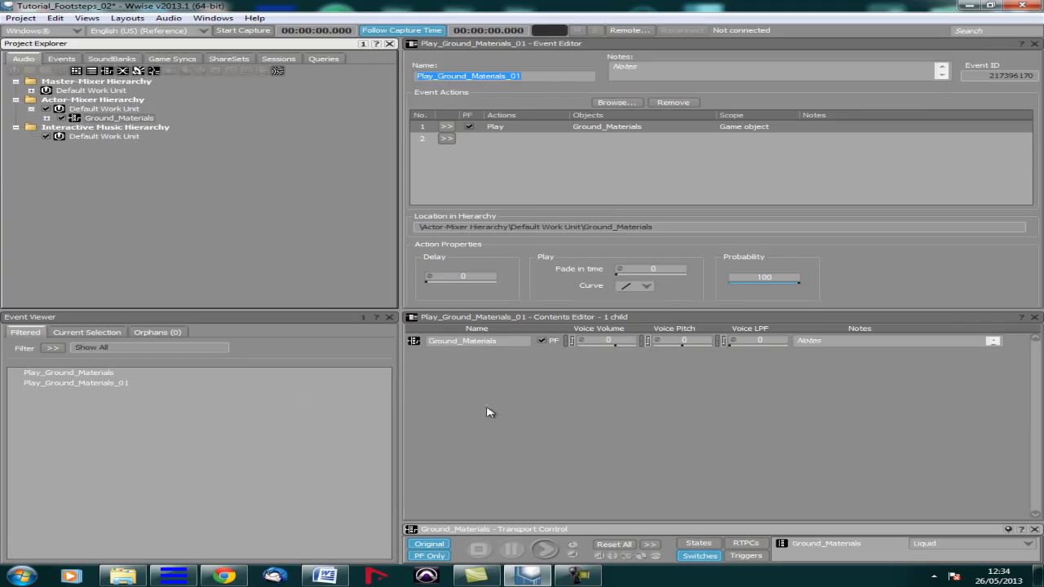
click(21, 18)
click(56, 57)
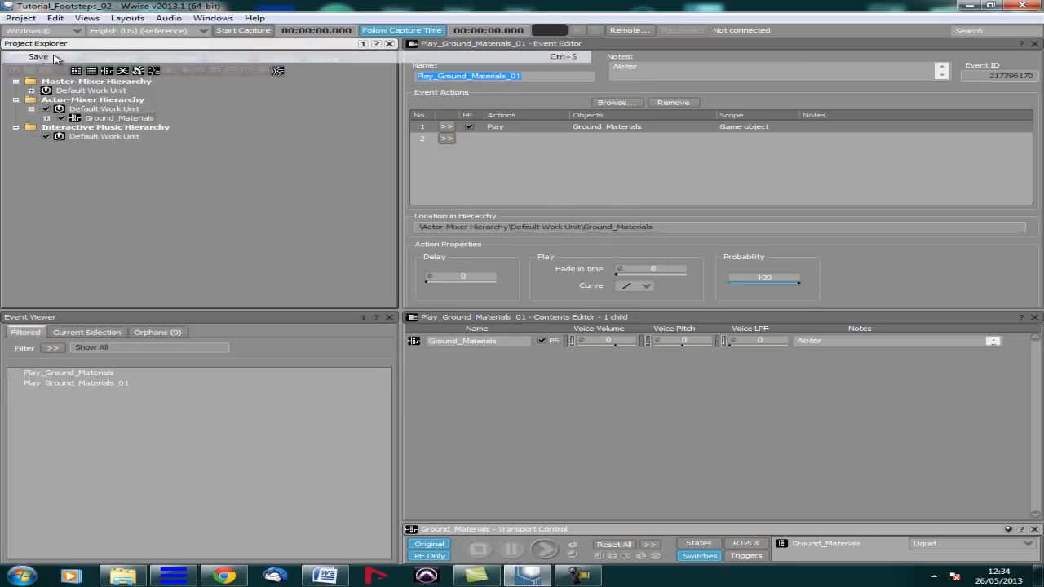